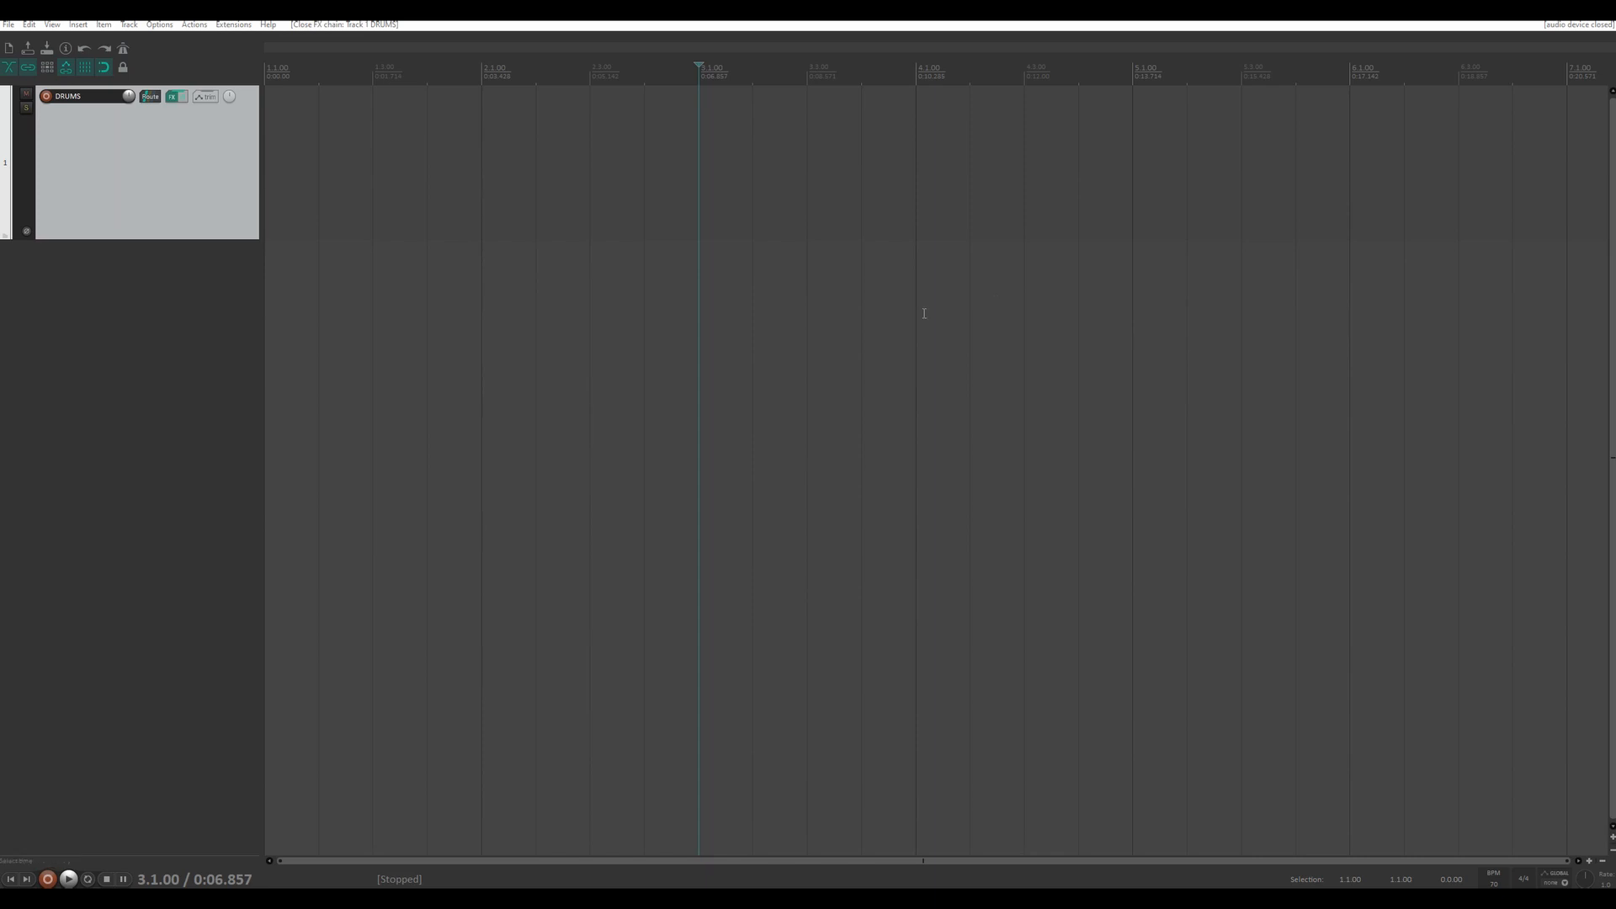
# View the Battery 4 instrument with the 808 Multiple Kit in the DRUMS track's FX chain and close it.
pyautogui.click(171, 96)
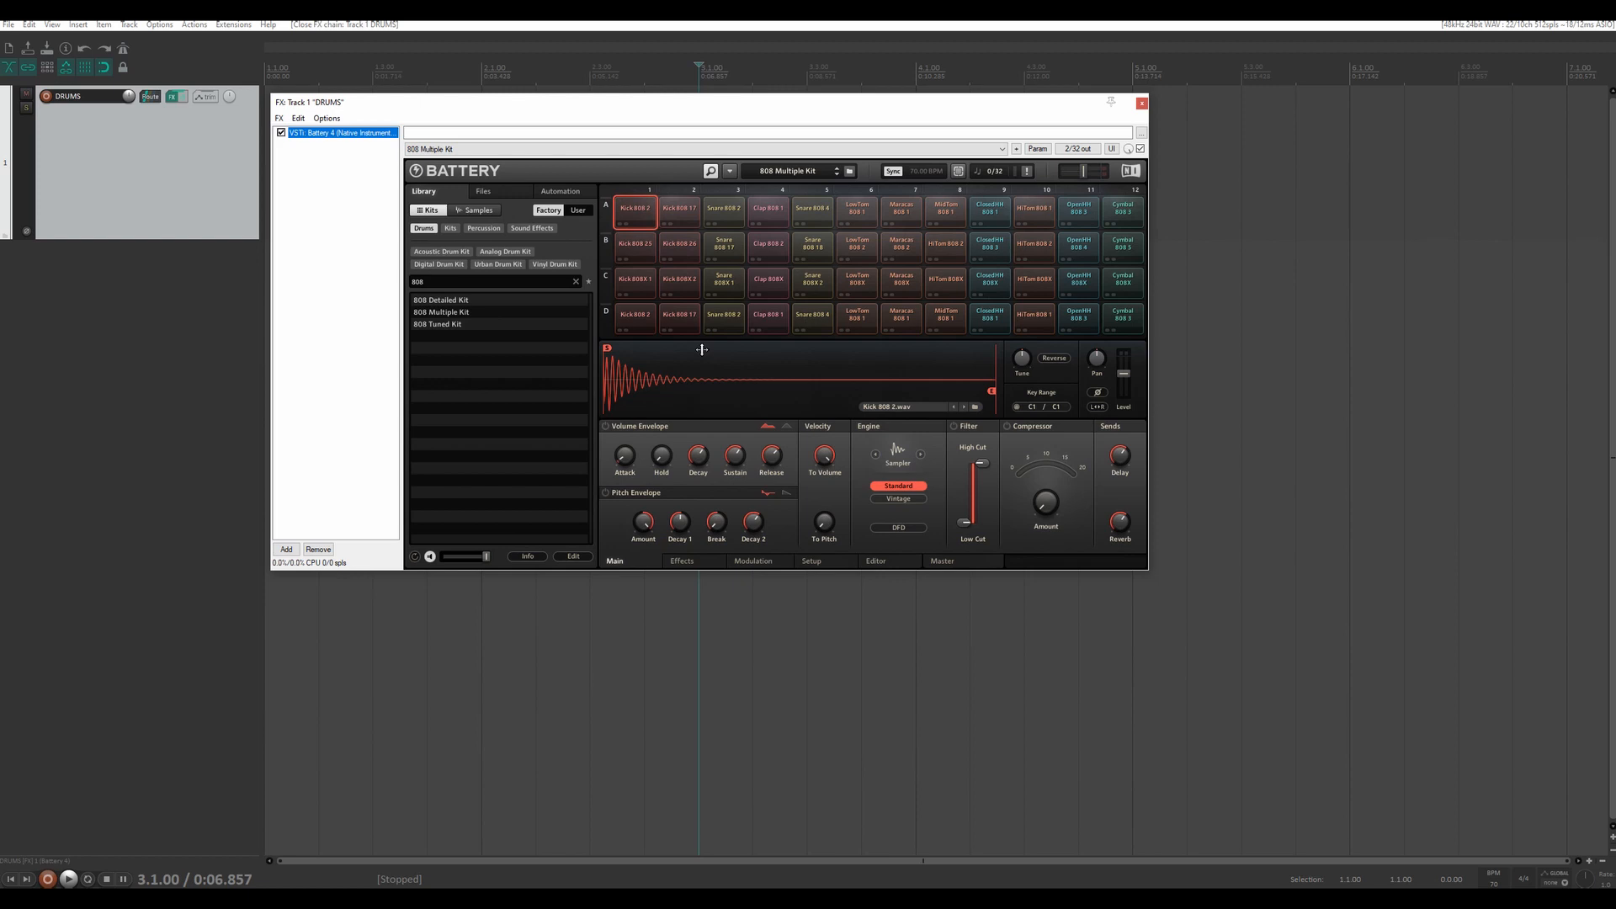
pyautogui.click(1141, 103)
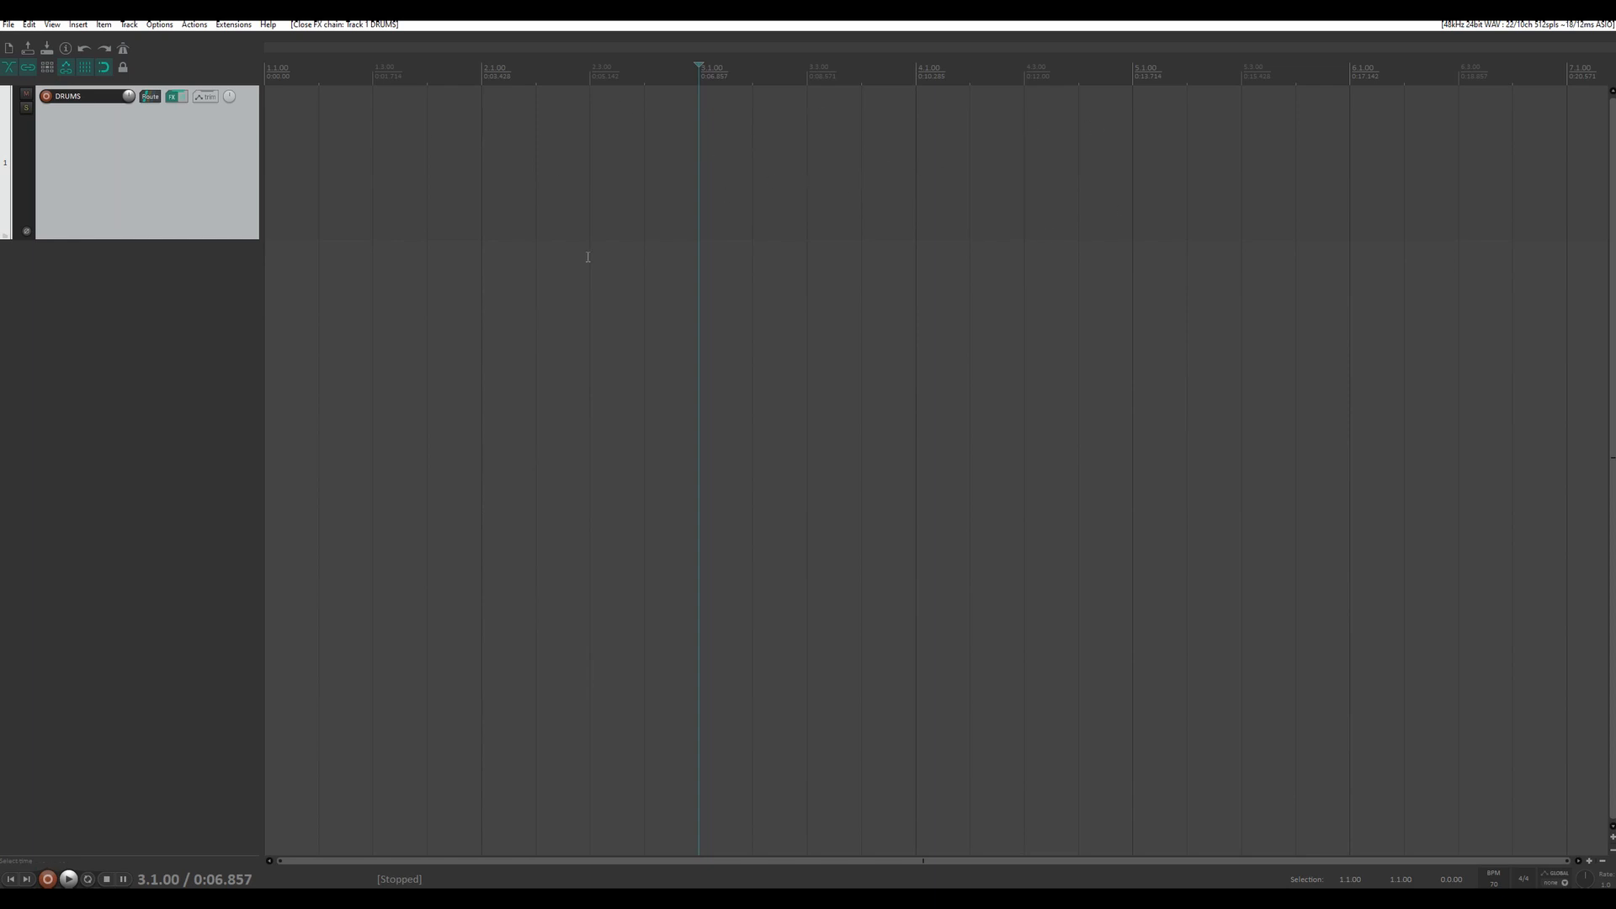
# Add JS: MIDI Sequencer Megababy above Battery 4 in the DRUMS track's FX chain and enlarge the FX window.
pyautogui.click(173, 97)
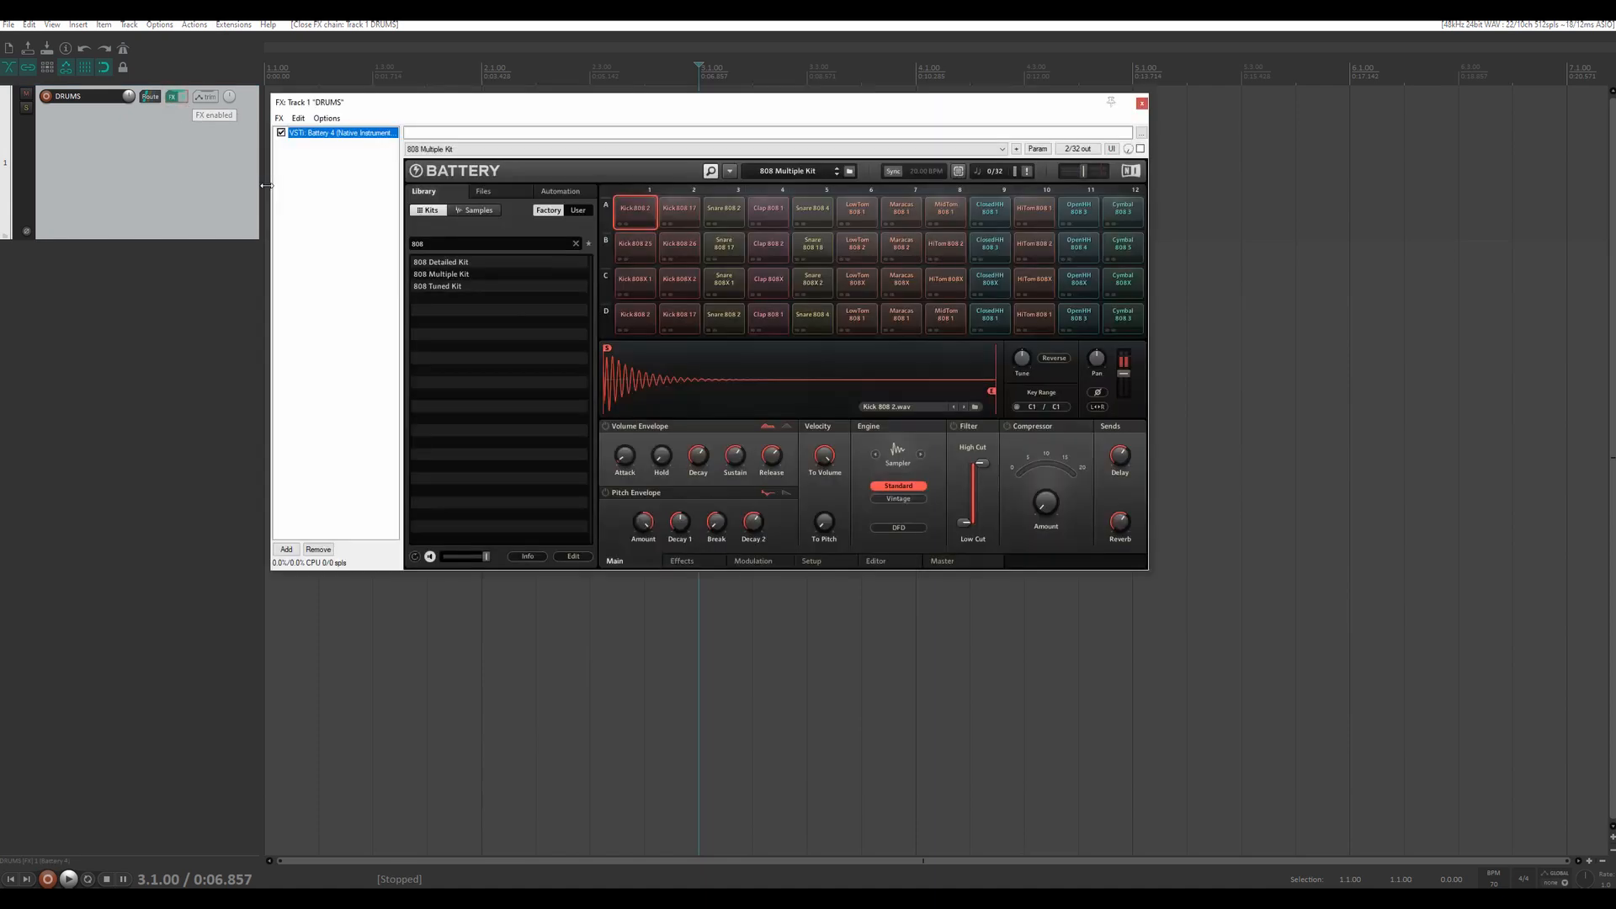
pyautogui.click(286, 548)
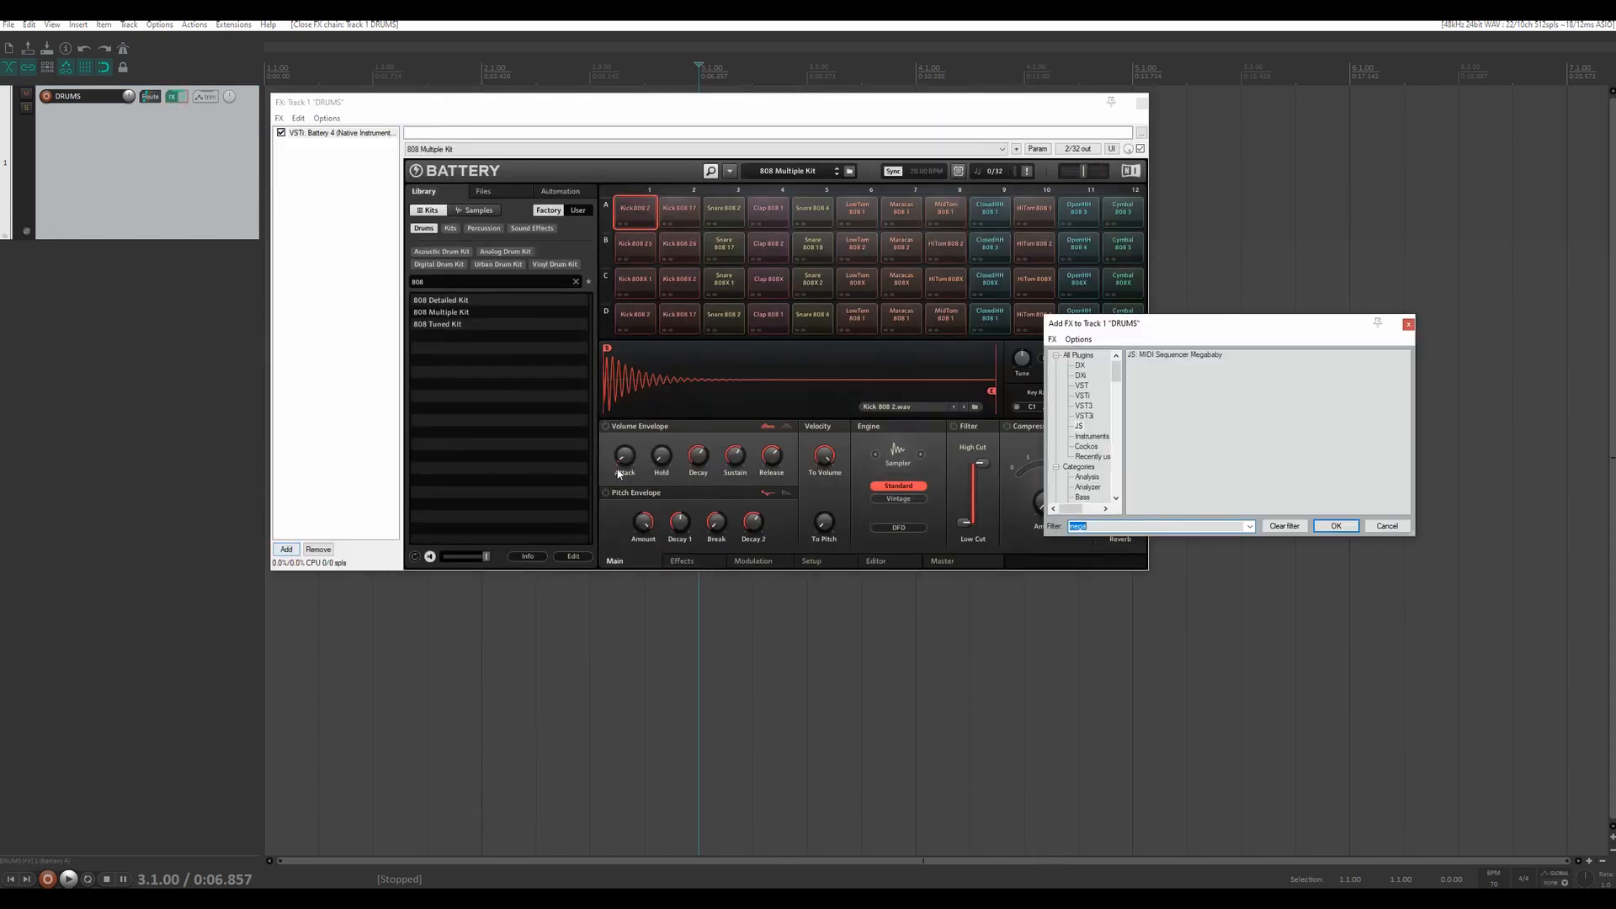
pyautogui.click(1080, 426)
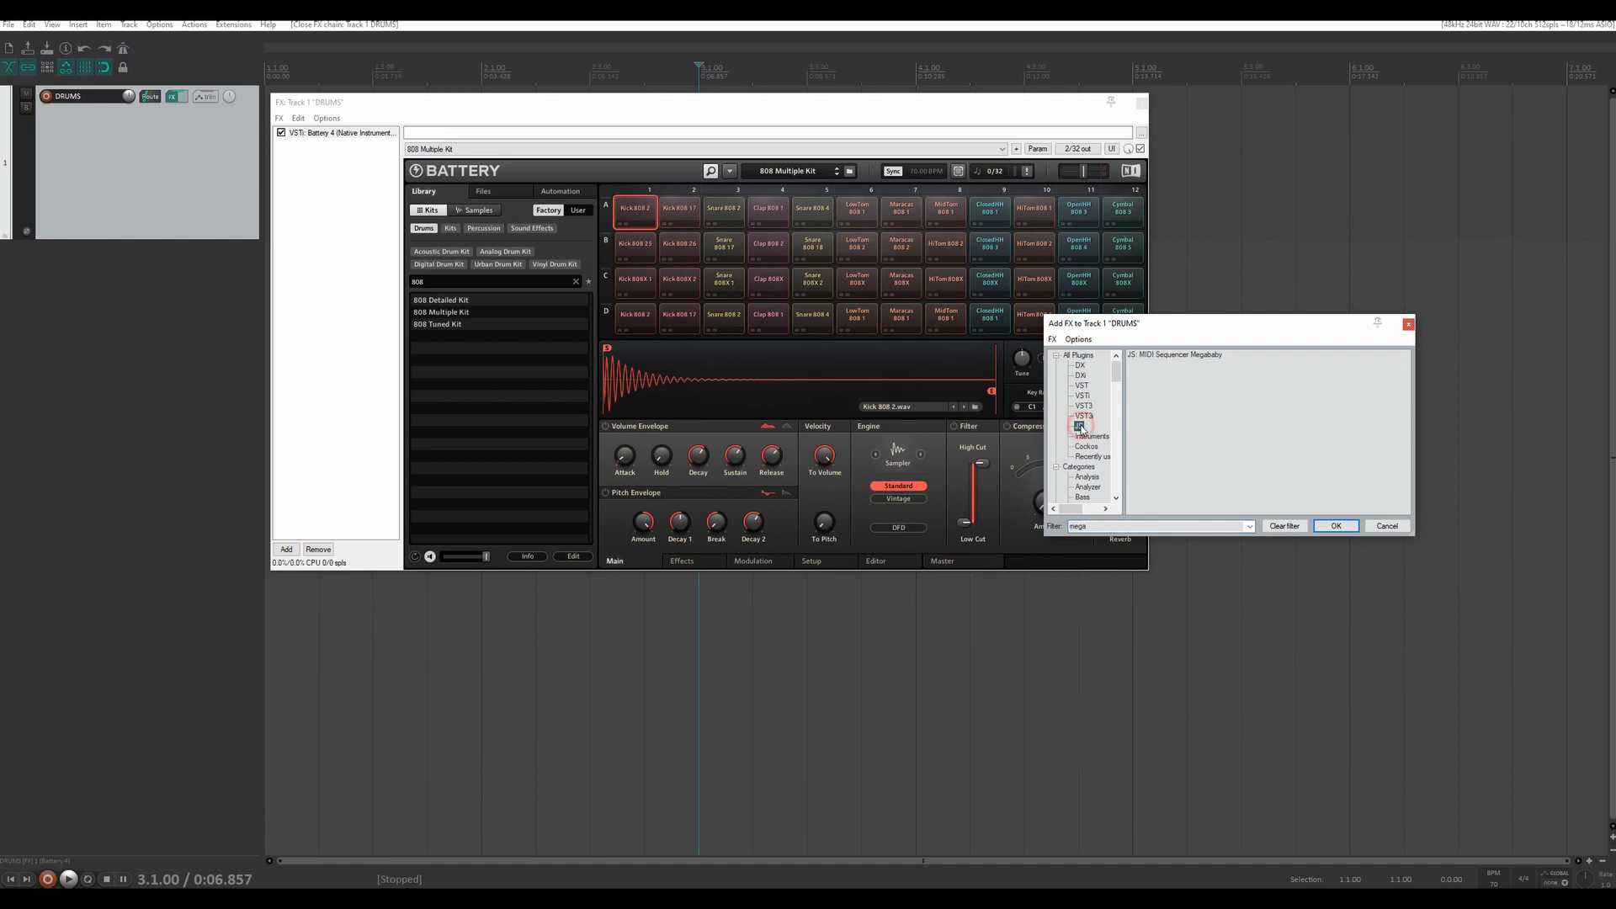
pyautogui.click(1091, 525)
pyautogui.moveTo(1180, 359); pyautogui.dragTo(331, 134)
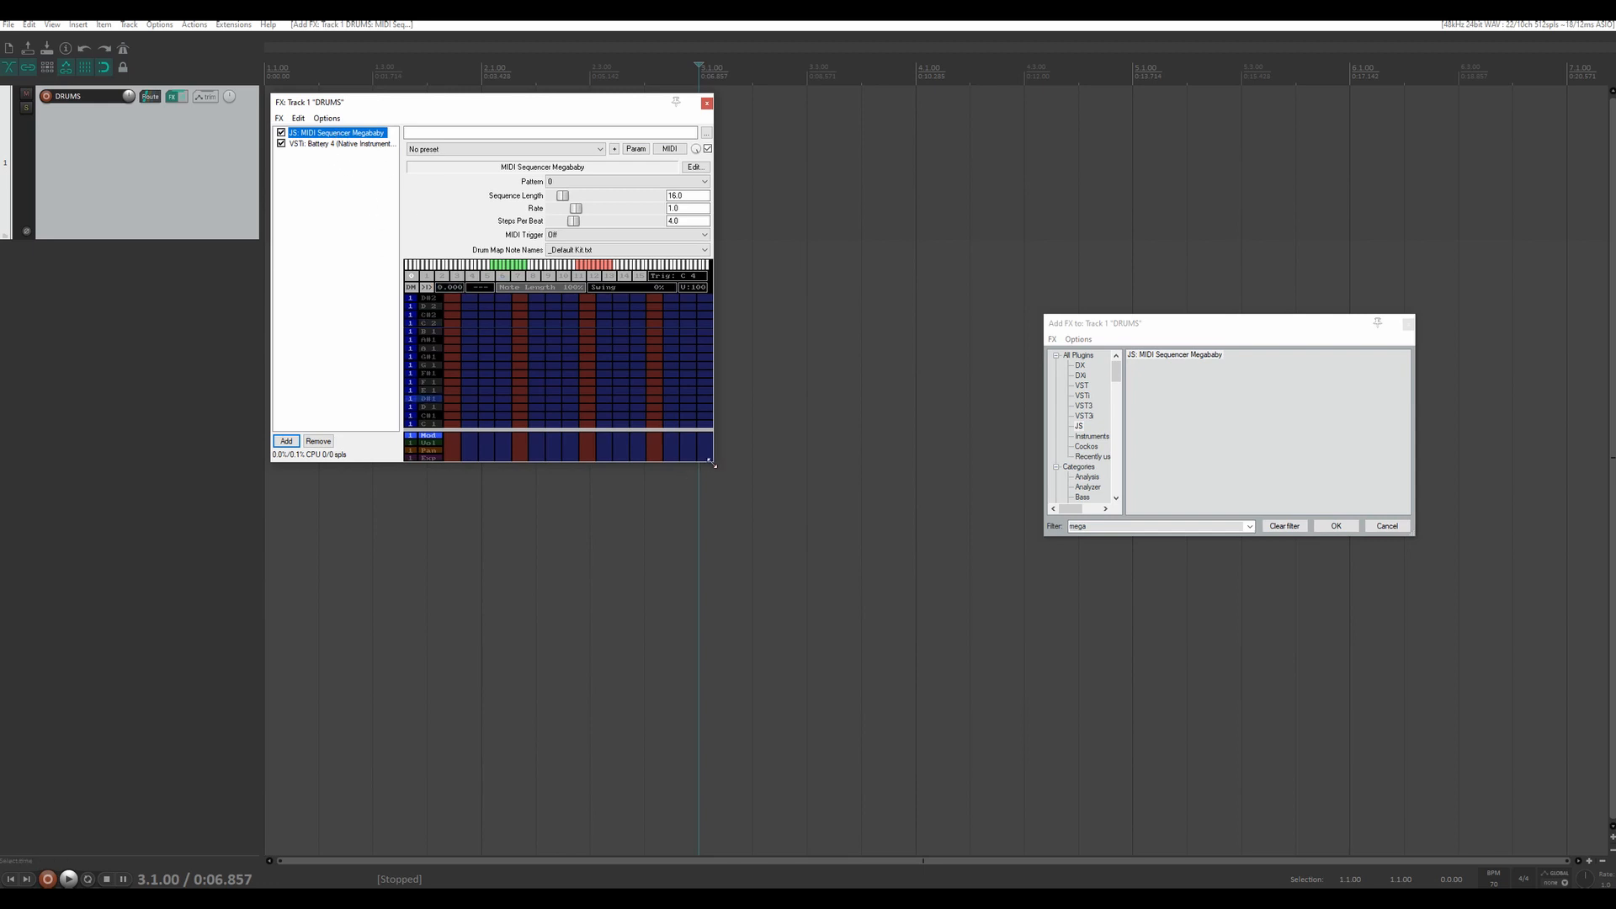
pyautogui.moveTo(711, 460); pyautogui.dragTo(1015, 703)
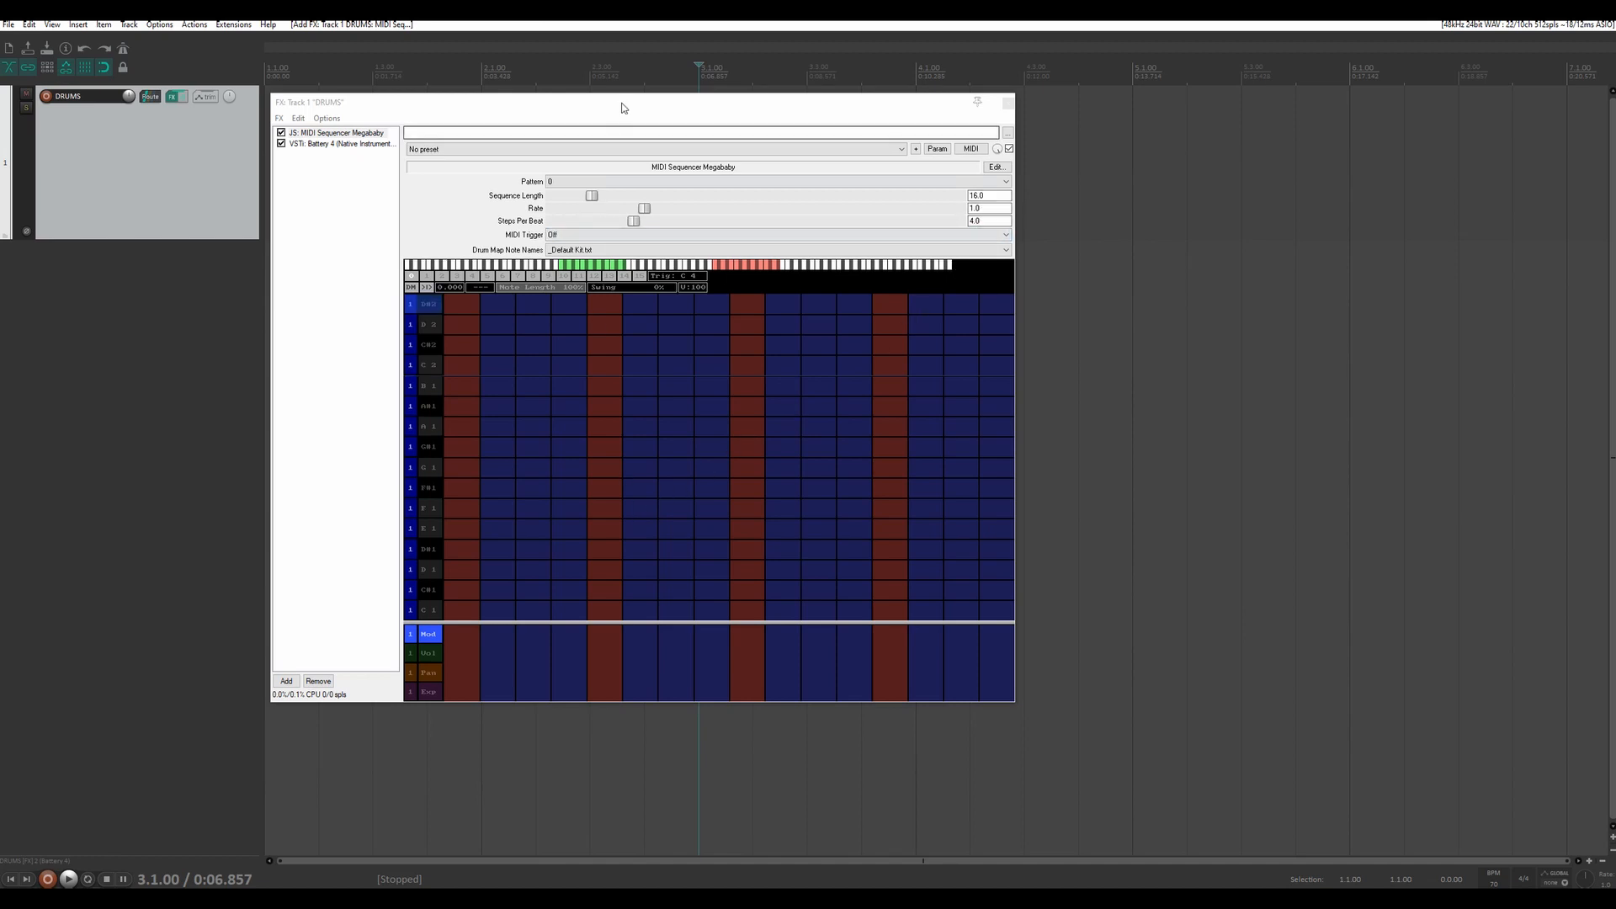
pyautogui.moveTo(627, 105); pyautogui.dragTo(567, 114)
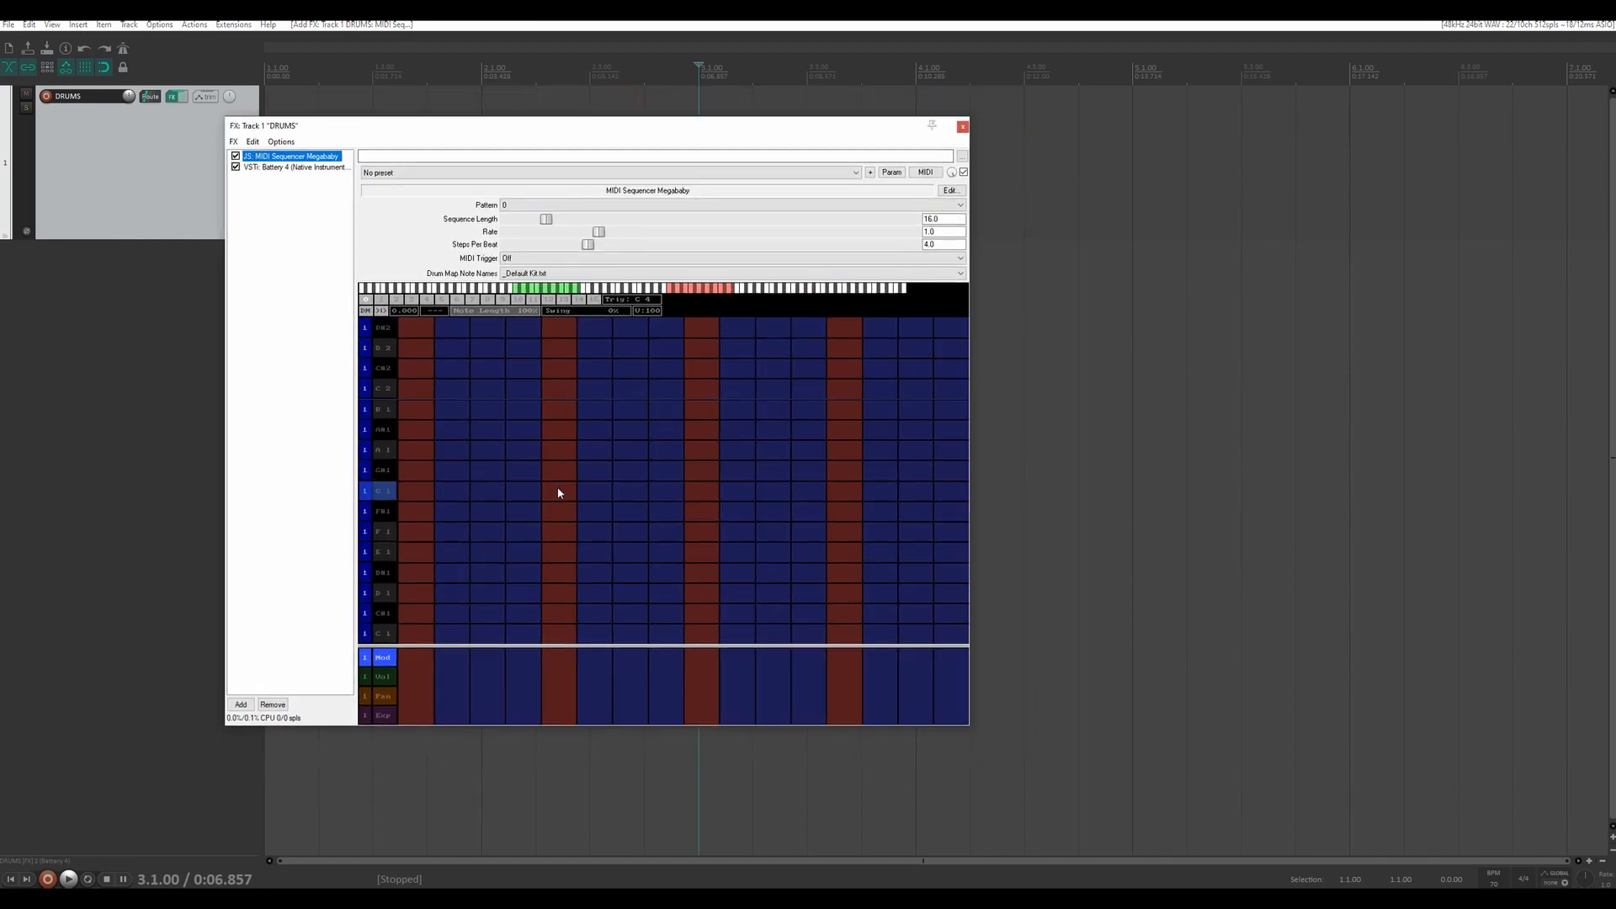
# Program C1 notes at steps 1, 5, 9 and 14 and D1 notes at steps 3, 7, 11 and 15, and audition the pattern.
pyautogui.click(419, 639)
pyautogui.click(488, 592)
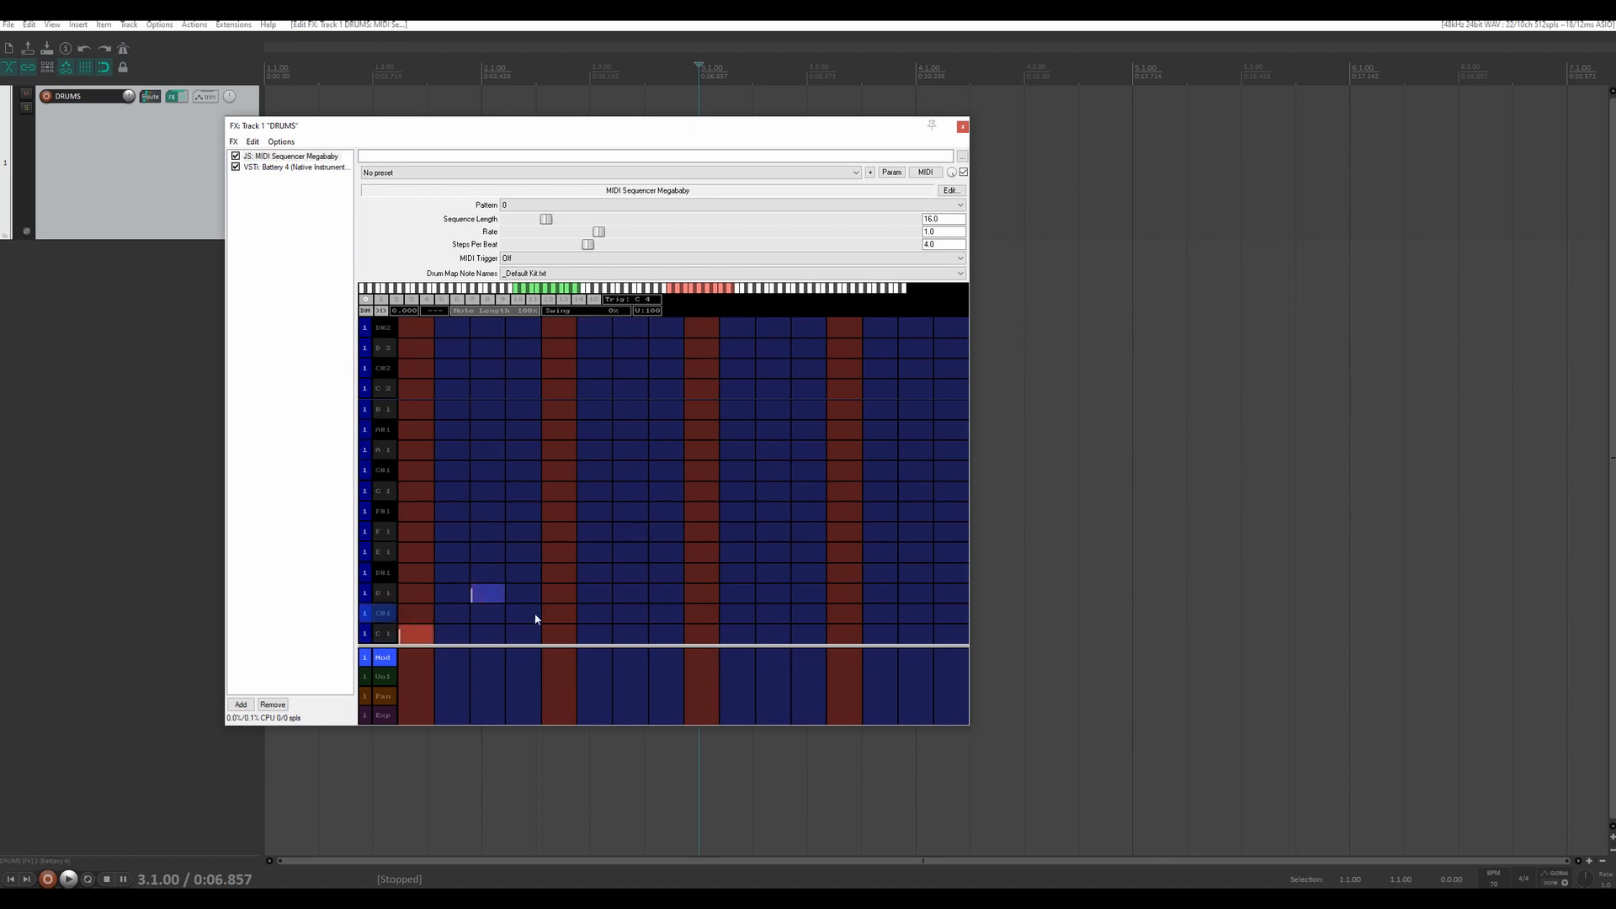
pyautogui.click(559, 633)
pyautogui.click(630, 593)
pyautogui.click(702, 633)
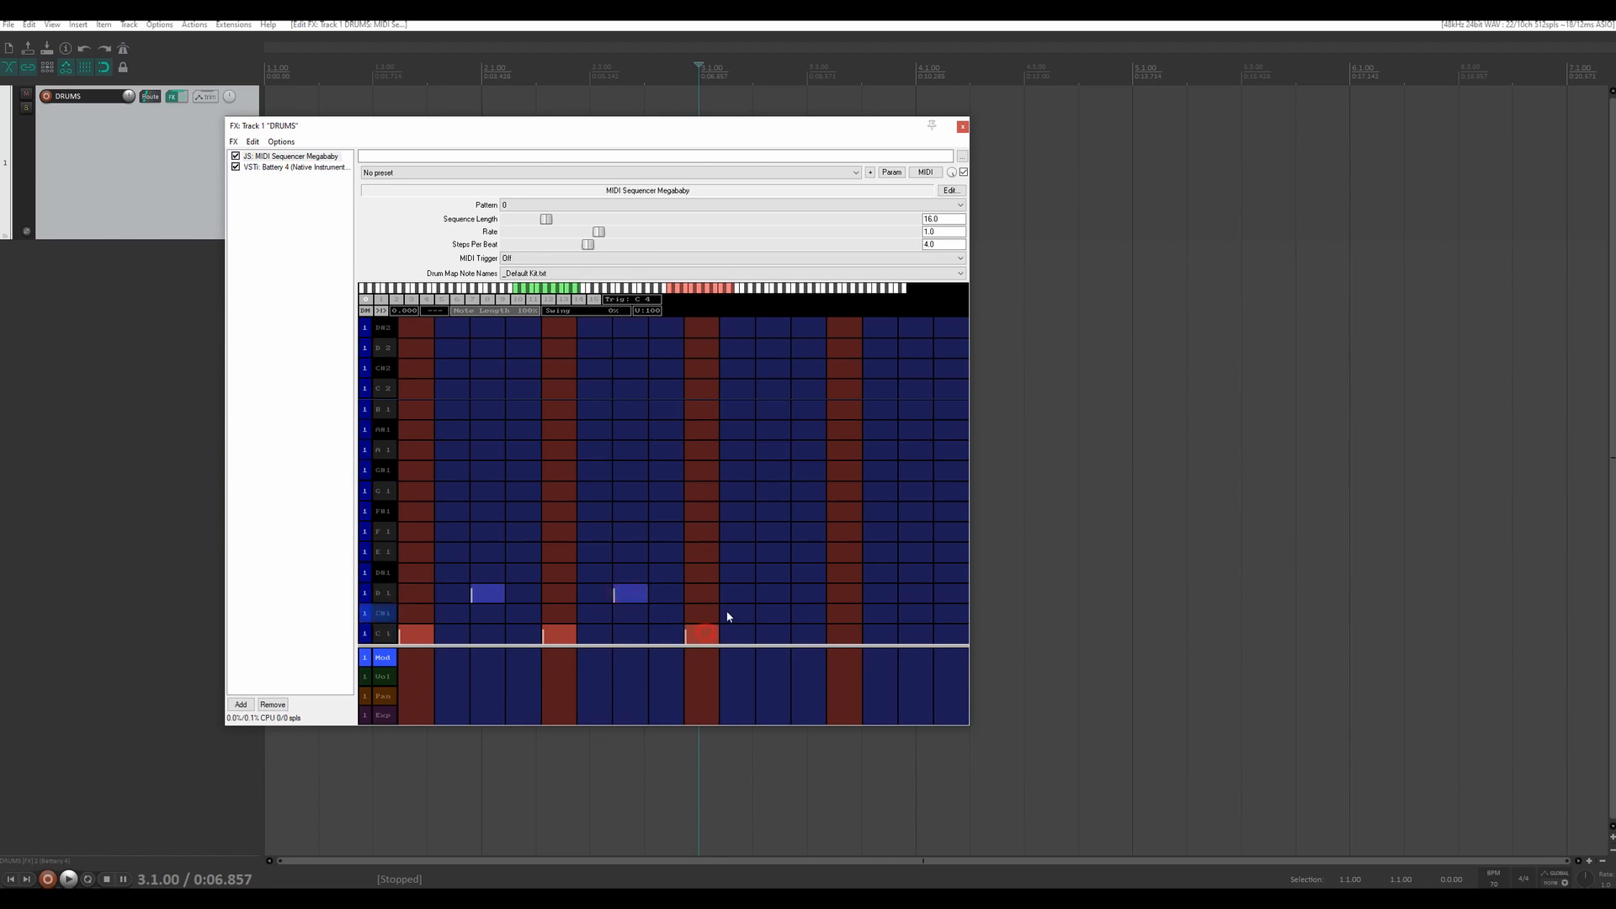
pyautogui.click(770, 594)
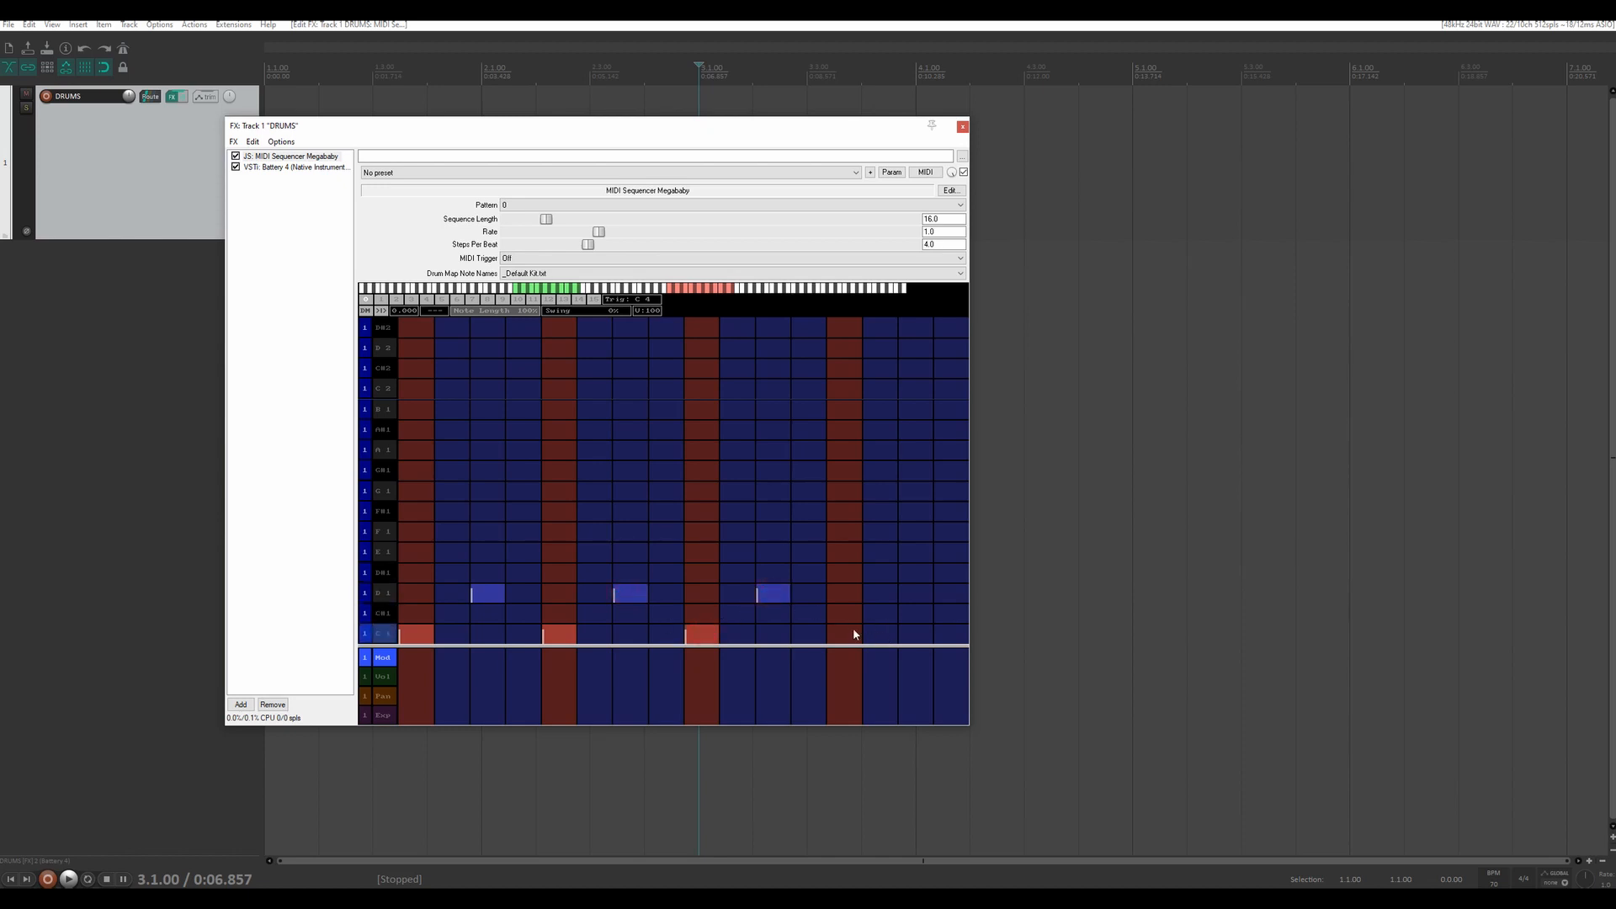
pyautogui.click(875, 637)
pyautogui.click(913, 593)
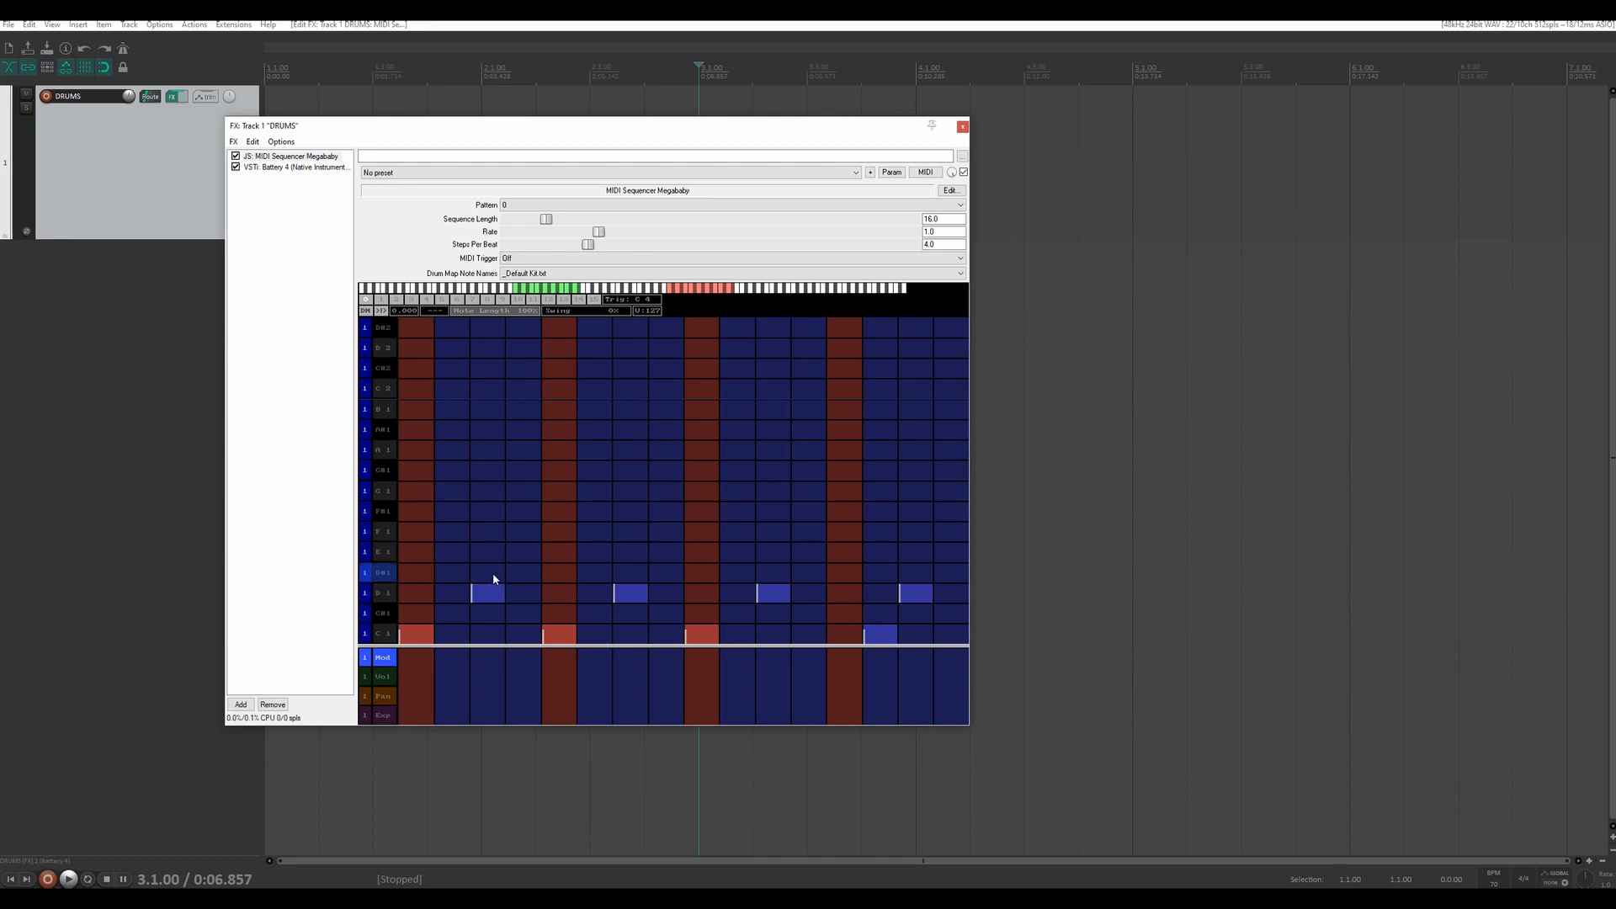
pyautogui.moveTo(492, 594); pyautogui.dragTo(494, 600)
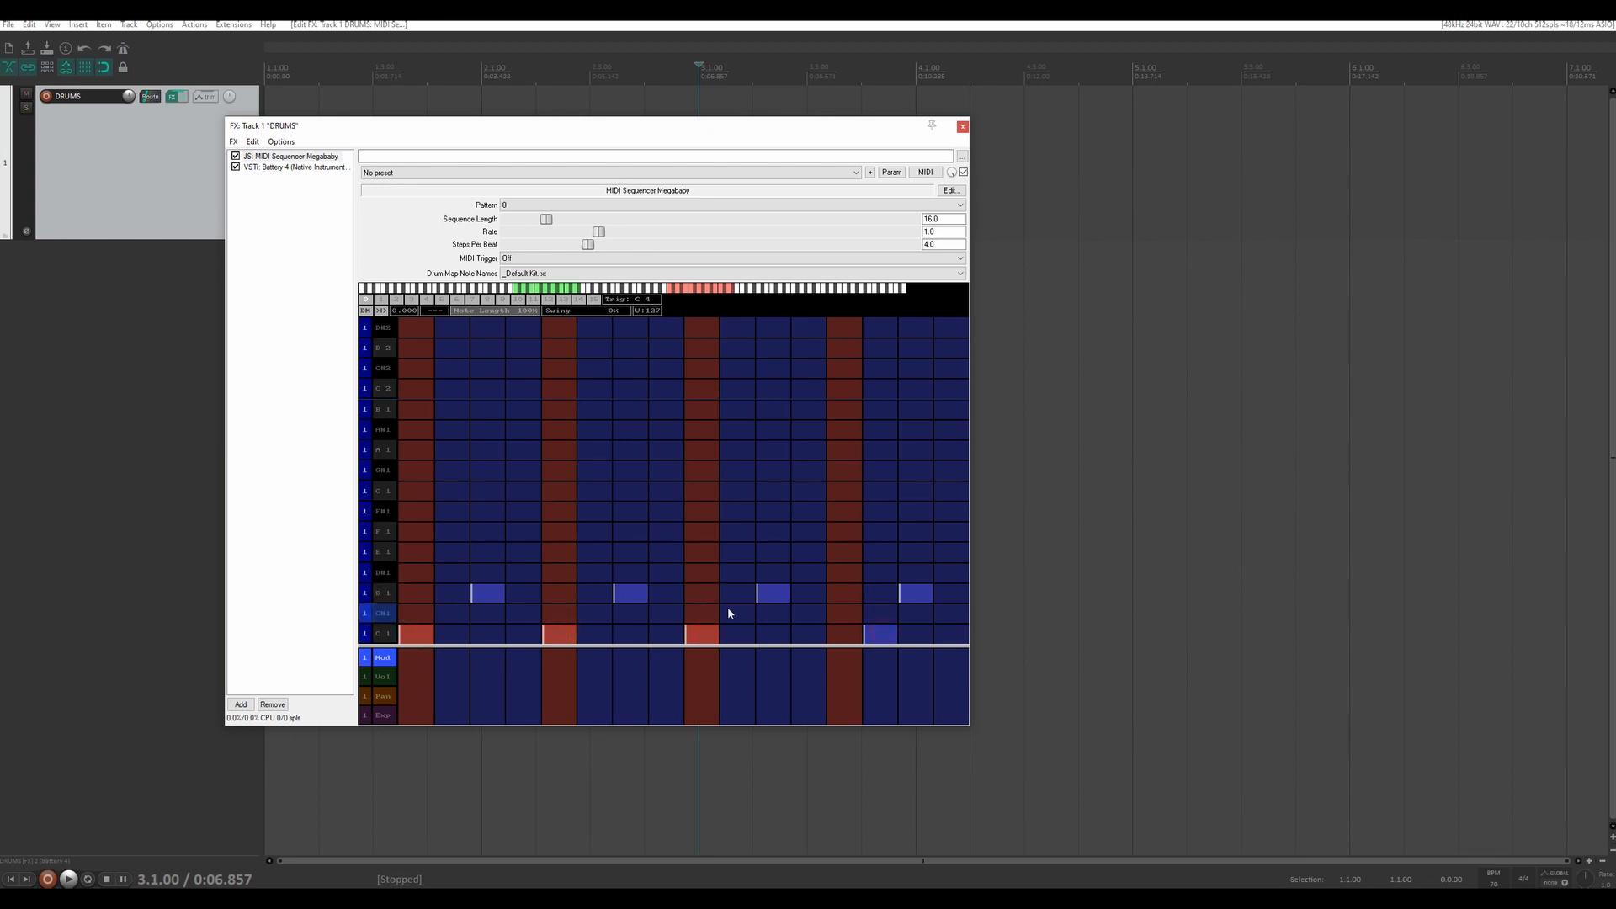
pyautogui.press('space')
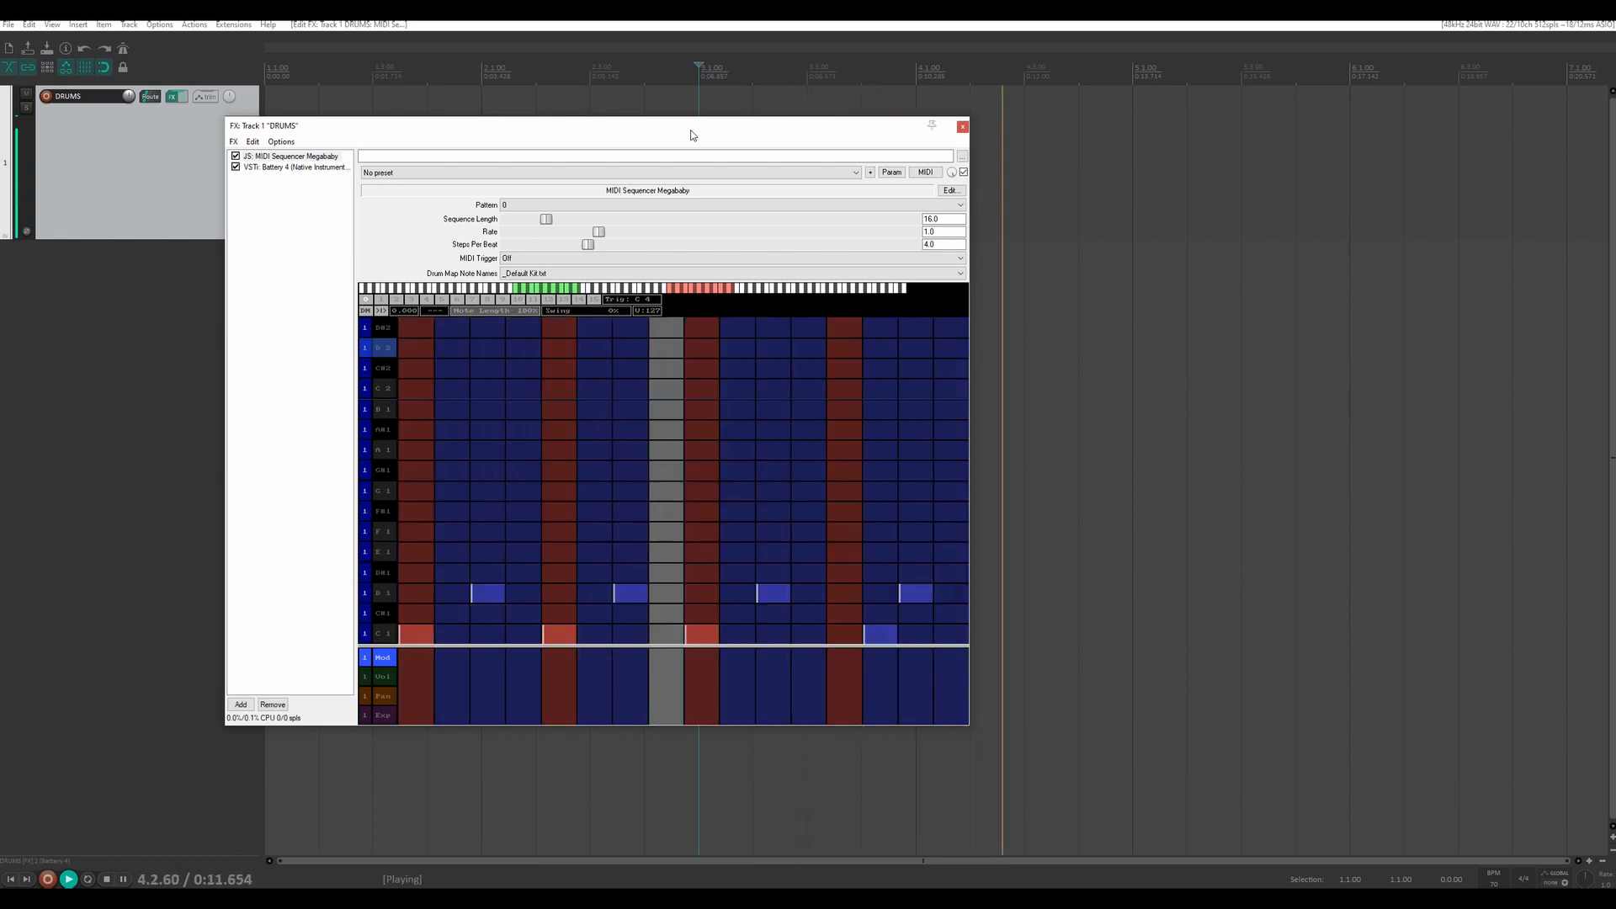
pyautogui.press('space')
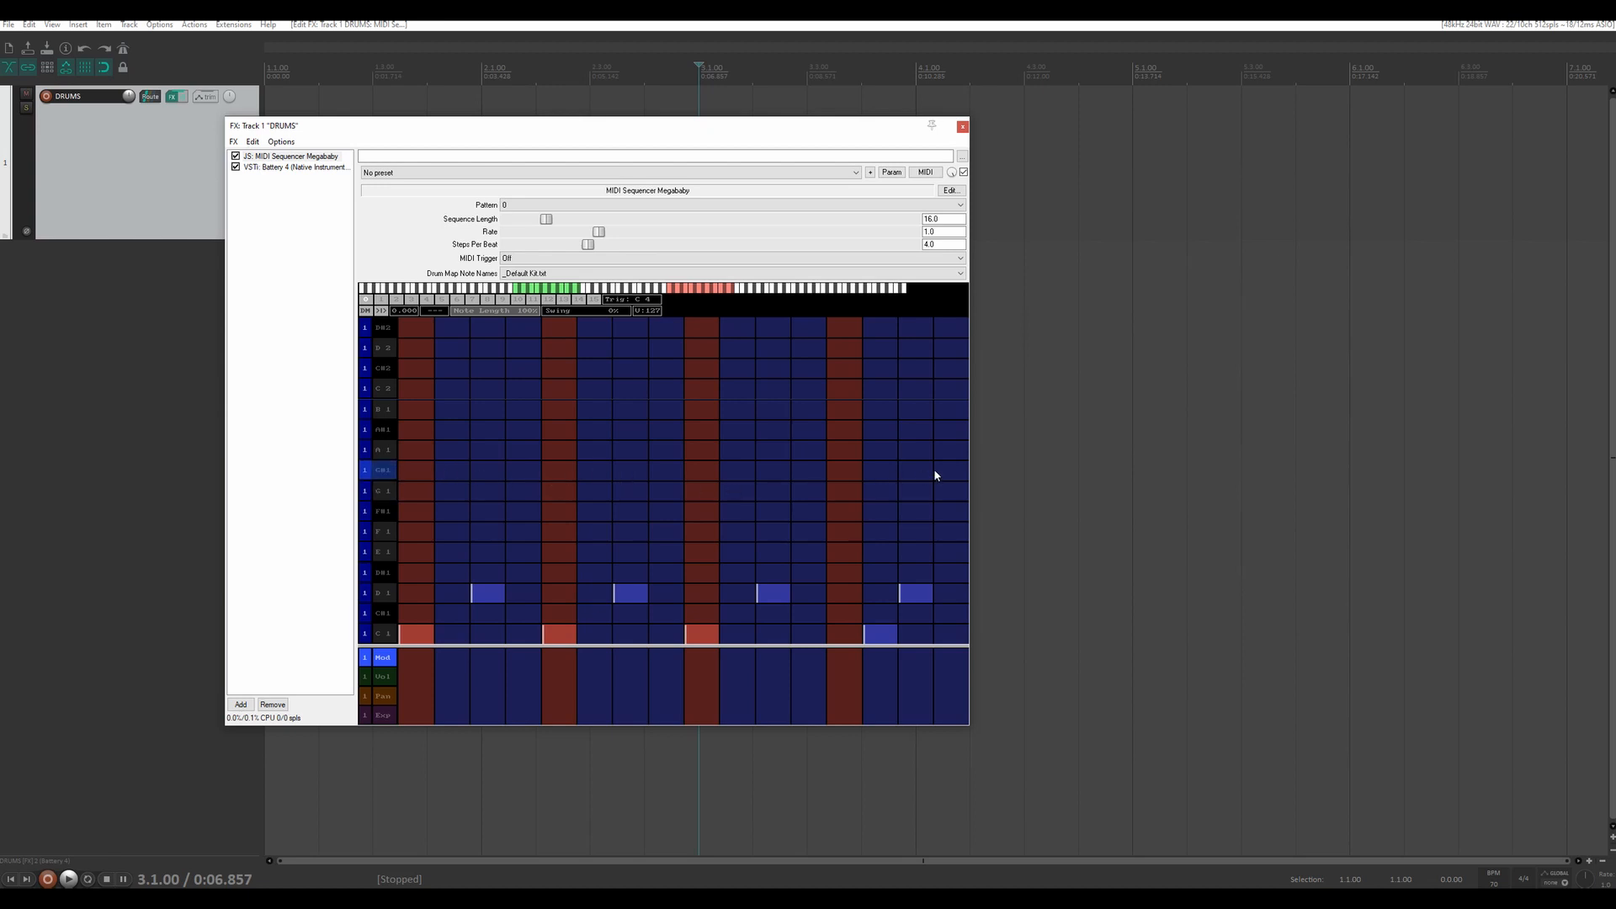
# Program G#1 notes on every odd step from 1 to 15, with velocity slightly lowered.
pyautogui.click(418, 472)
pyautogui.scroll(-5, 417, 471)
pyautogui.scroll(4, 418, 471)
pyautogui.click(556, 472)
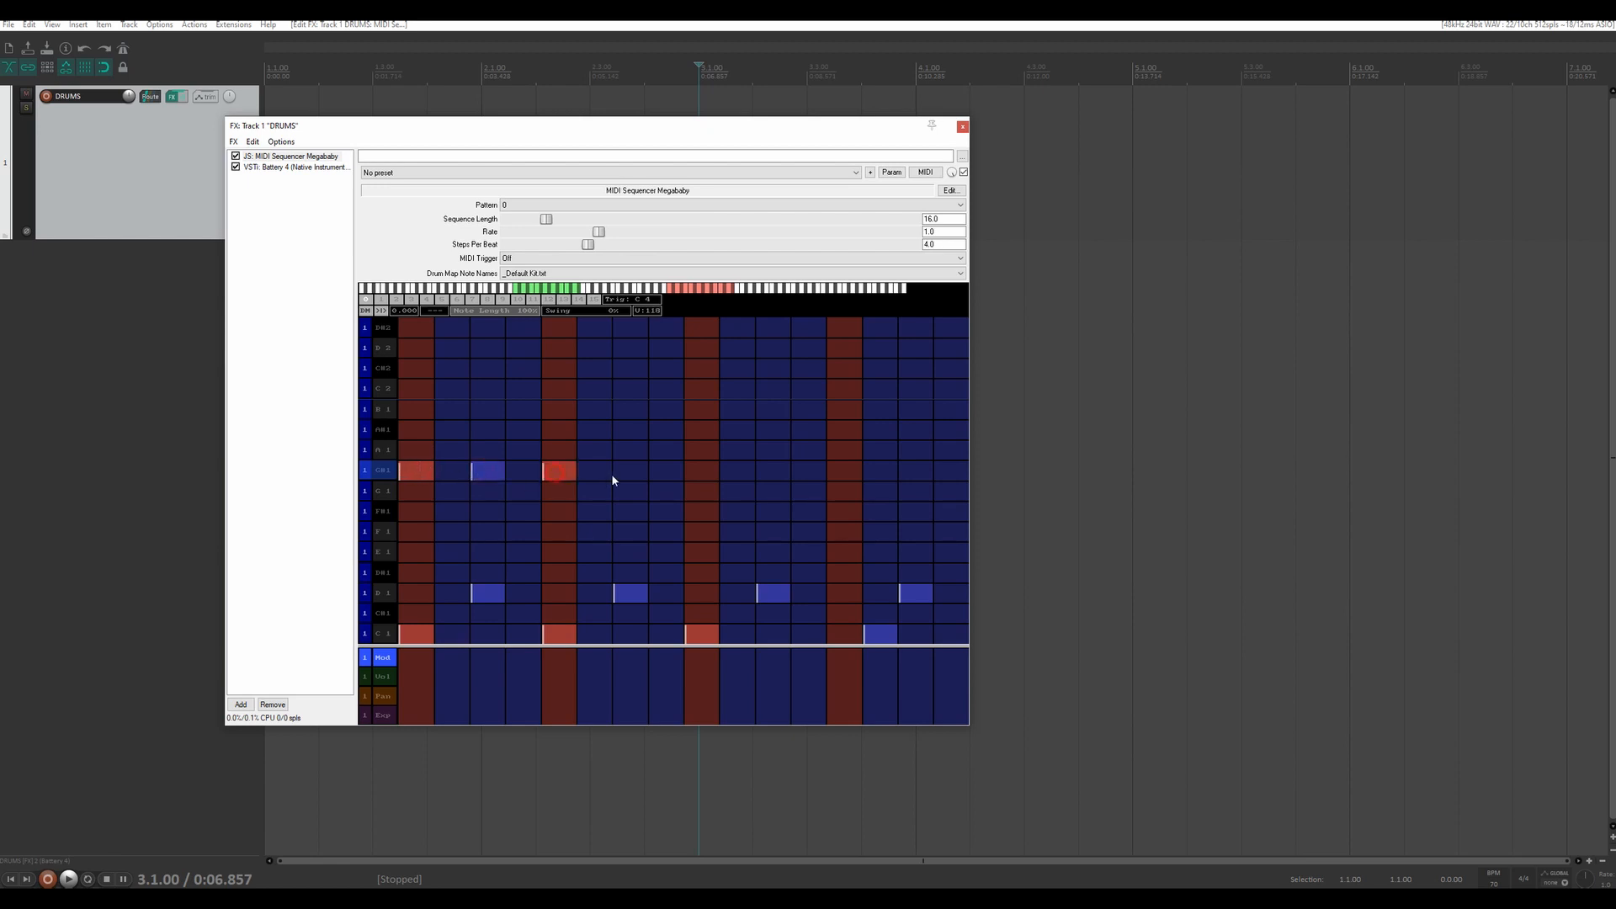
pyautogui.click(638, 471)
pyautogui.click(781, 472)
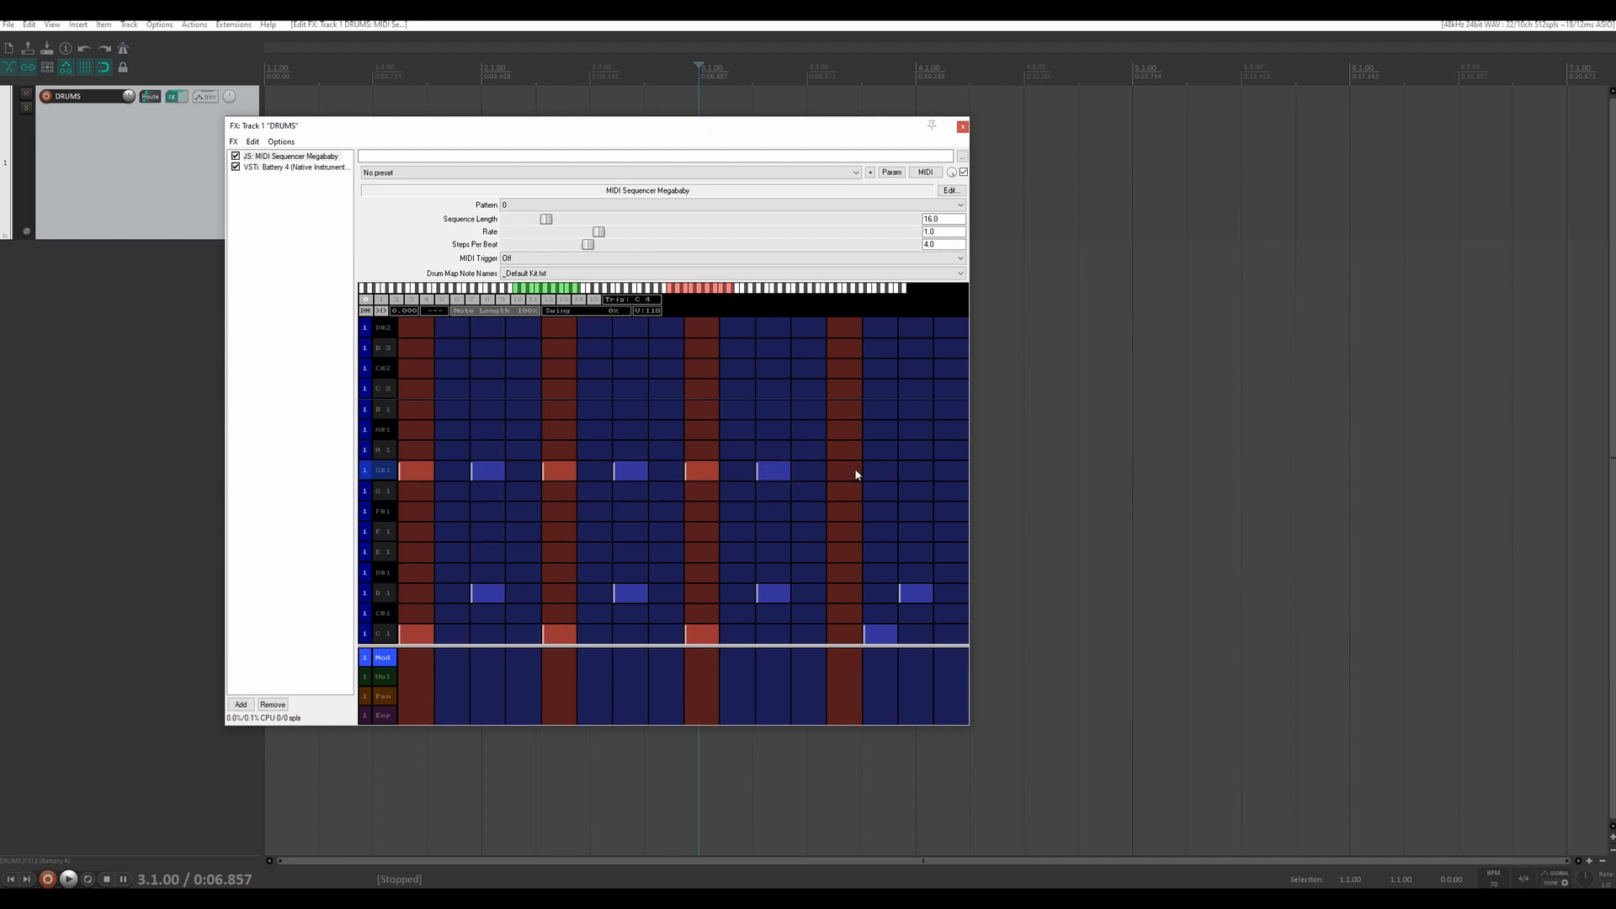
pyautogui.click(854, 470)
pyautogui.click(909, 472)
# Fill the even steps of the G#1 row with lower-velocity notes and audition the pattern.
pyautogui.click(457, 475)
pyautogui.keyDown('ctrl'); pyautogui.click(456, 473); pyautogui.keyUp('ctrl')
pyautogui.click(522, 477)
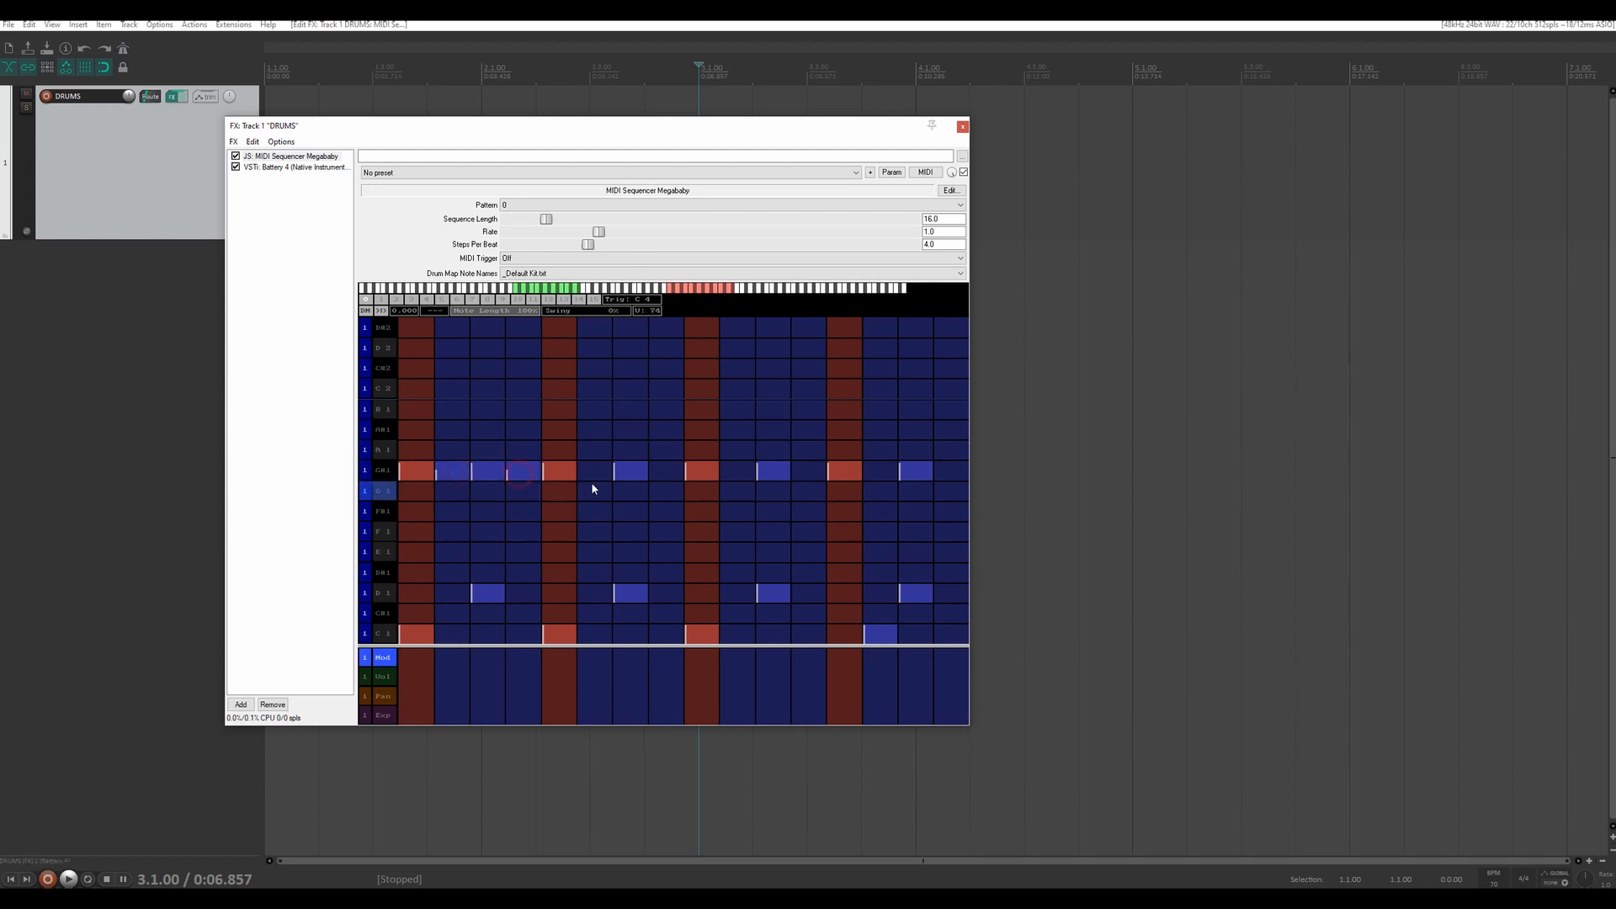
pyautogui.click(593, 479)
pyautogui.click(666, 479)
pyautogui.click(733, 477)
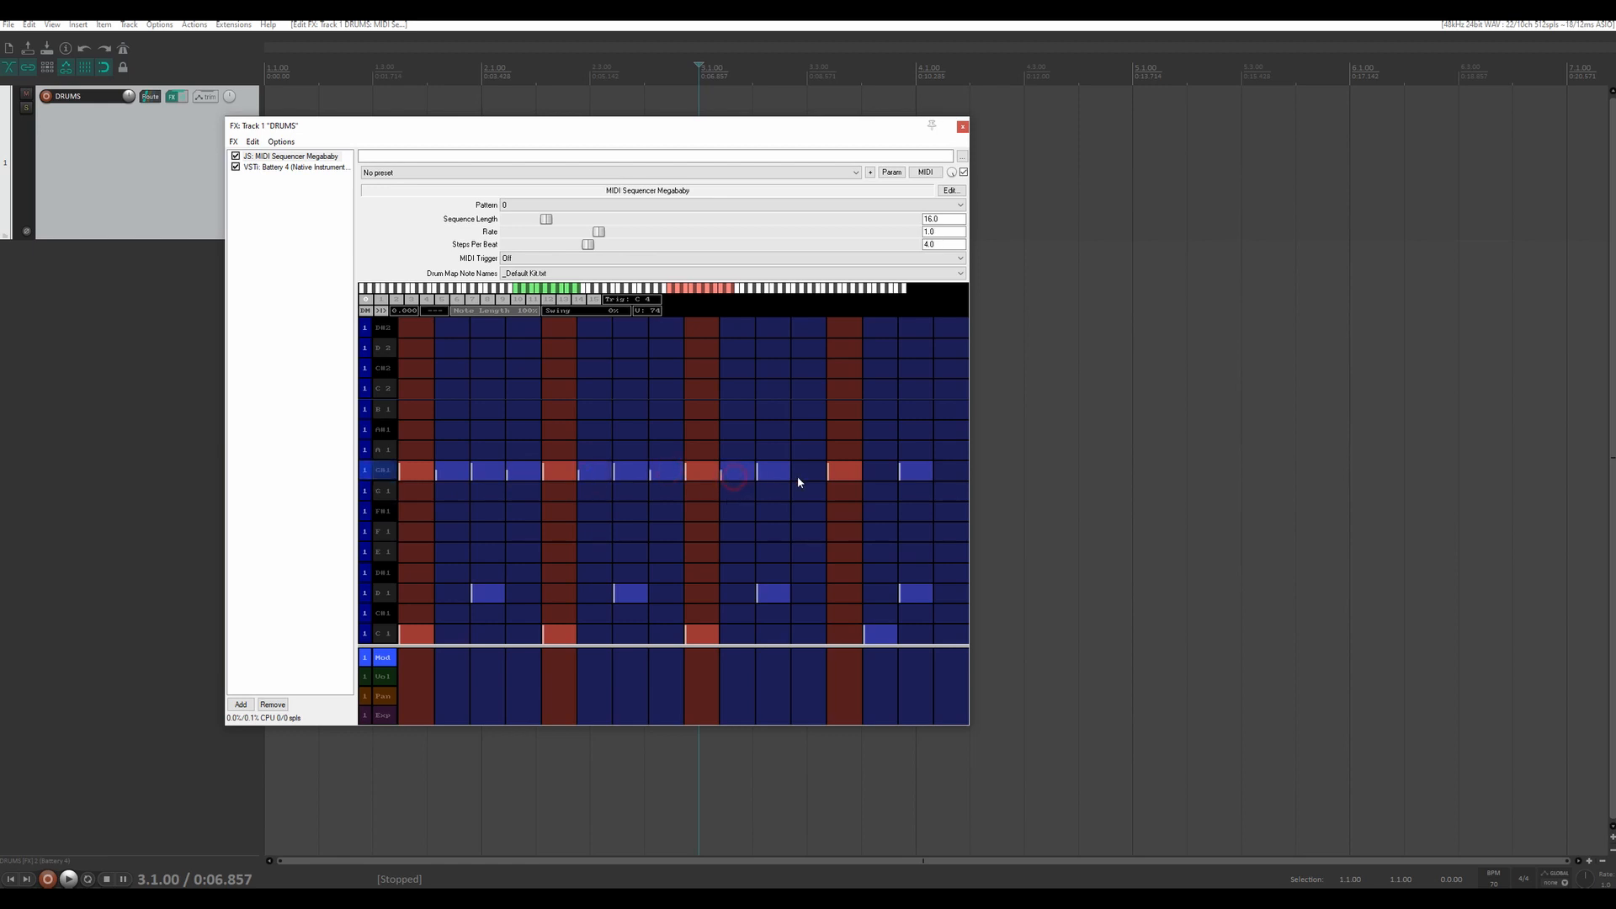
pyautogui.click(962, 479)
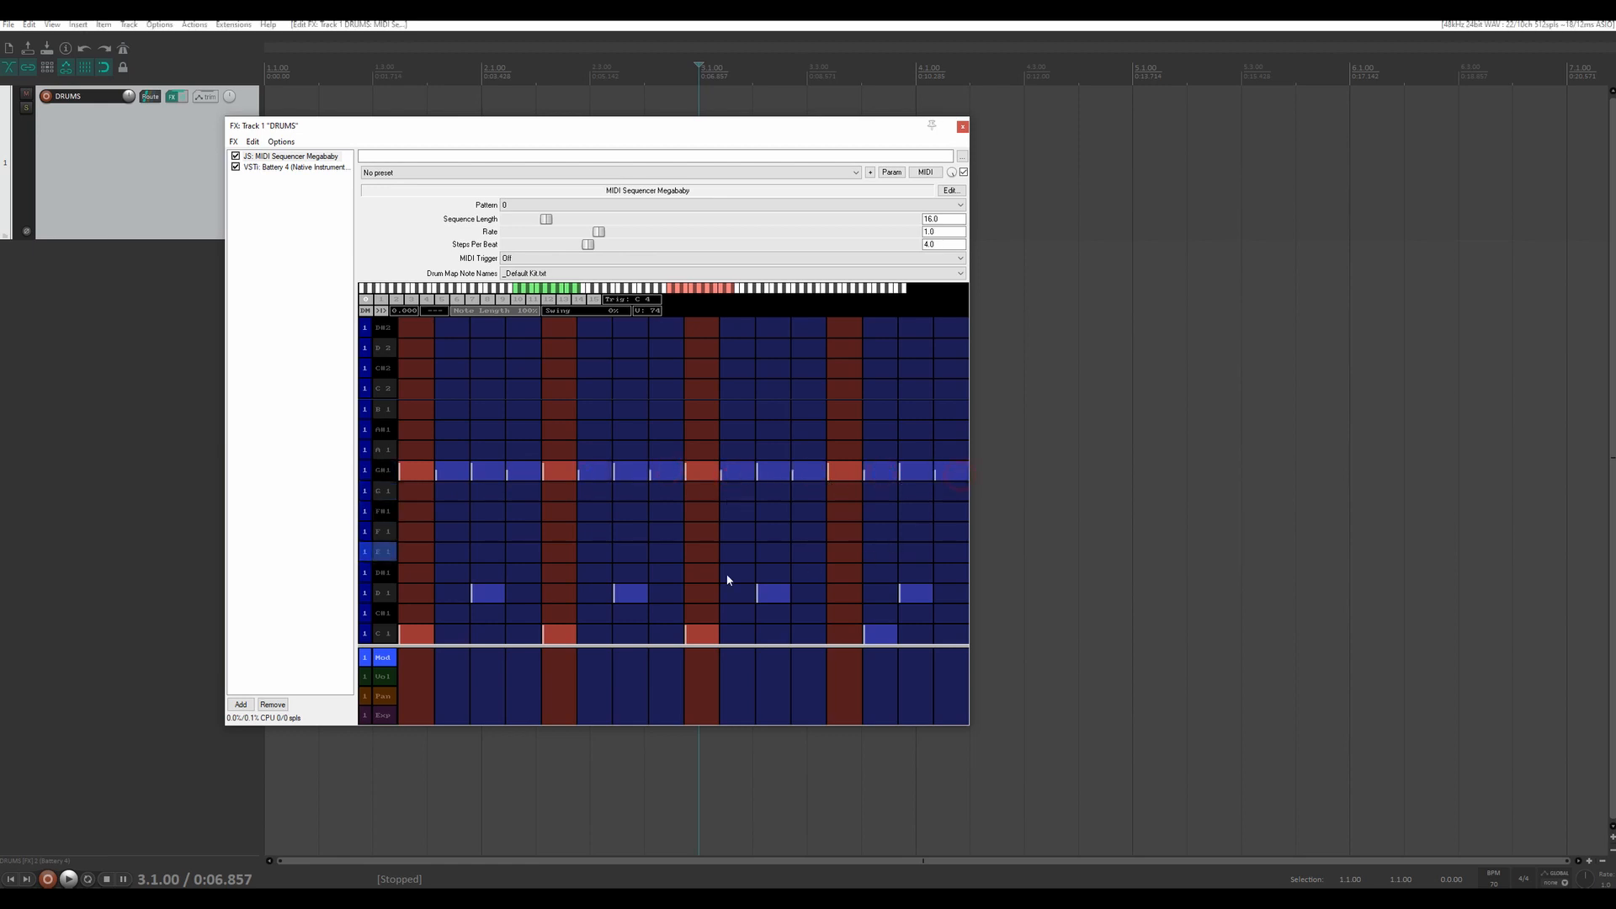
pyautogui.press('space')
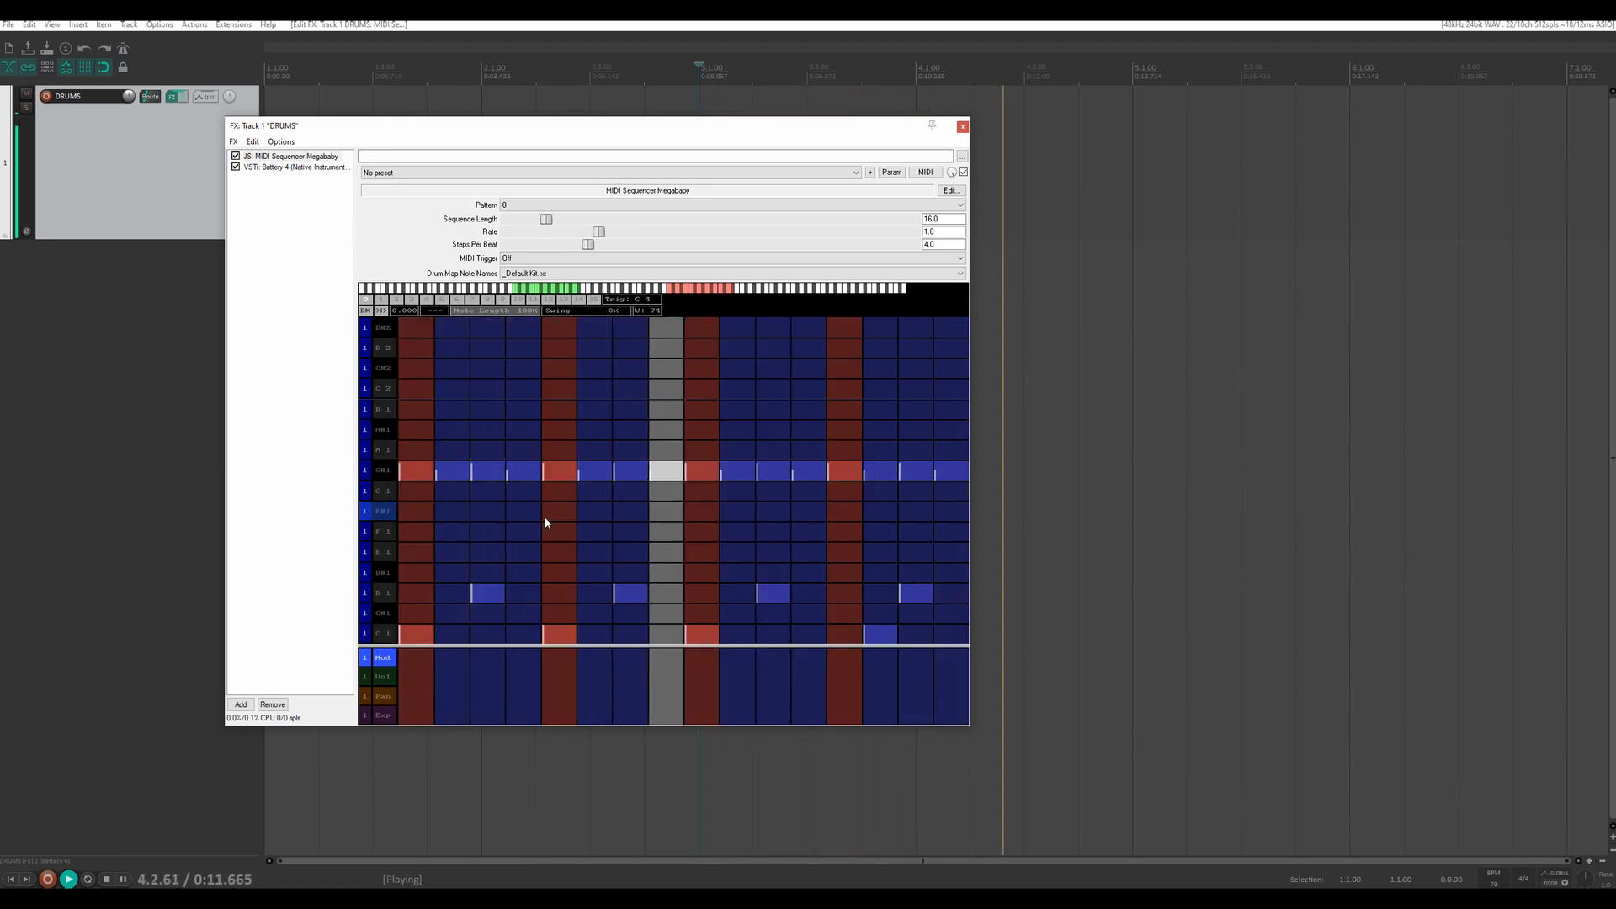
pyautogui.press('space')
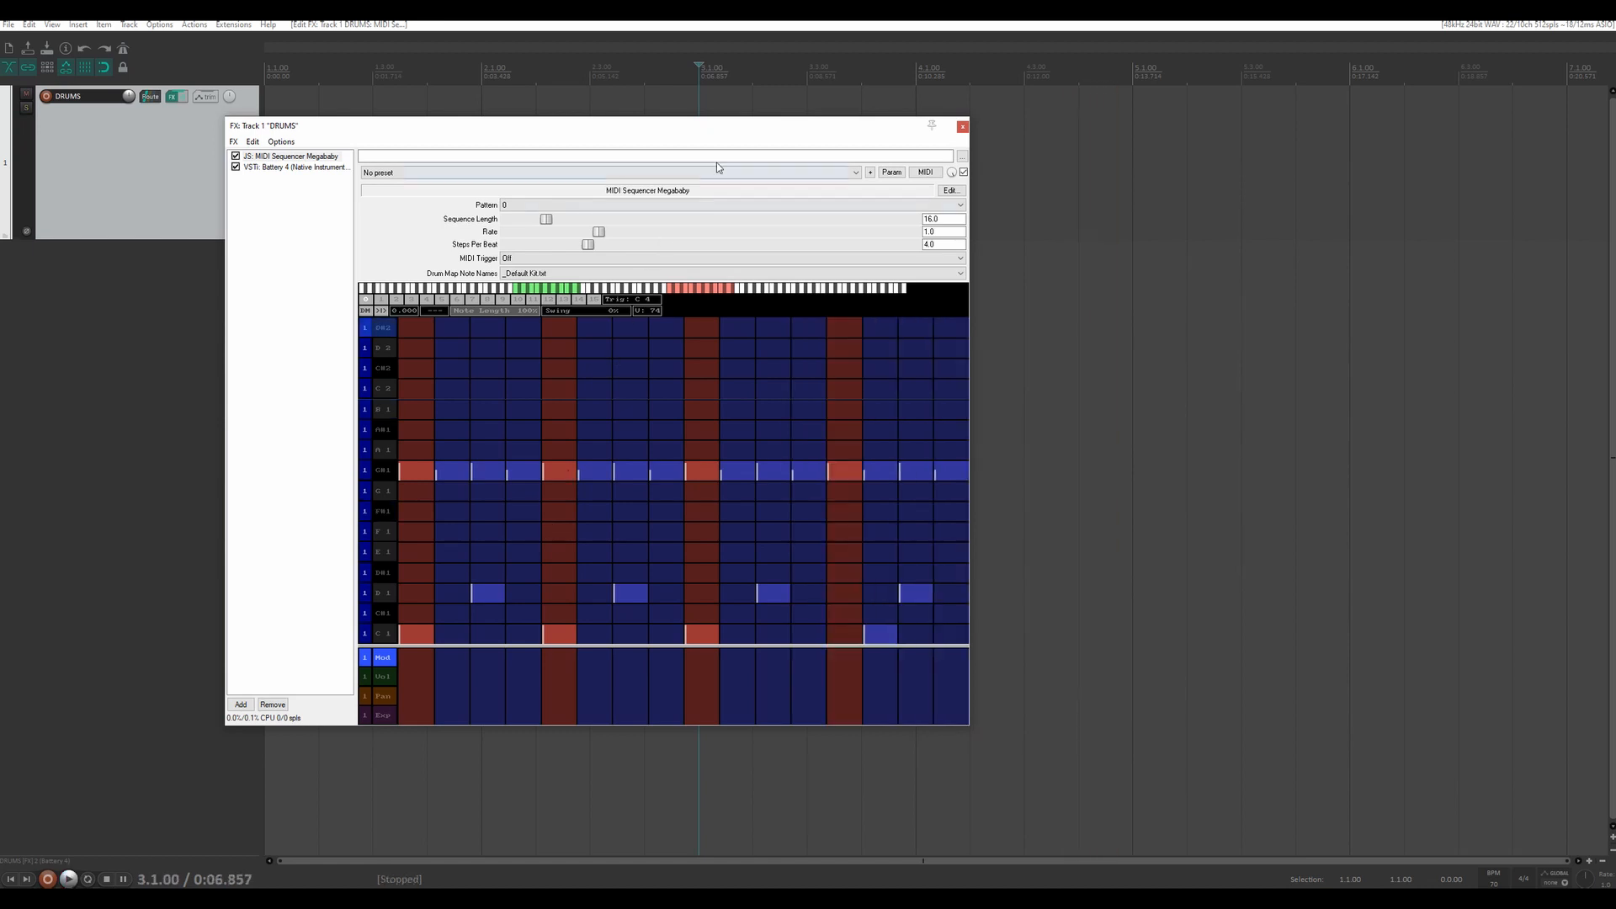
# Layer D#1 notes over the D1 notes at steps 7 and 15 and audition the pattern.
pyautogui.moveTo(740, 126); pyautogui.dragTo(829, 91)
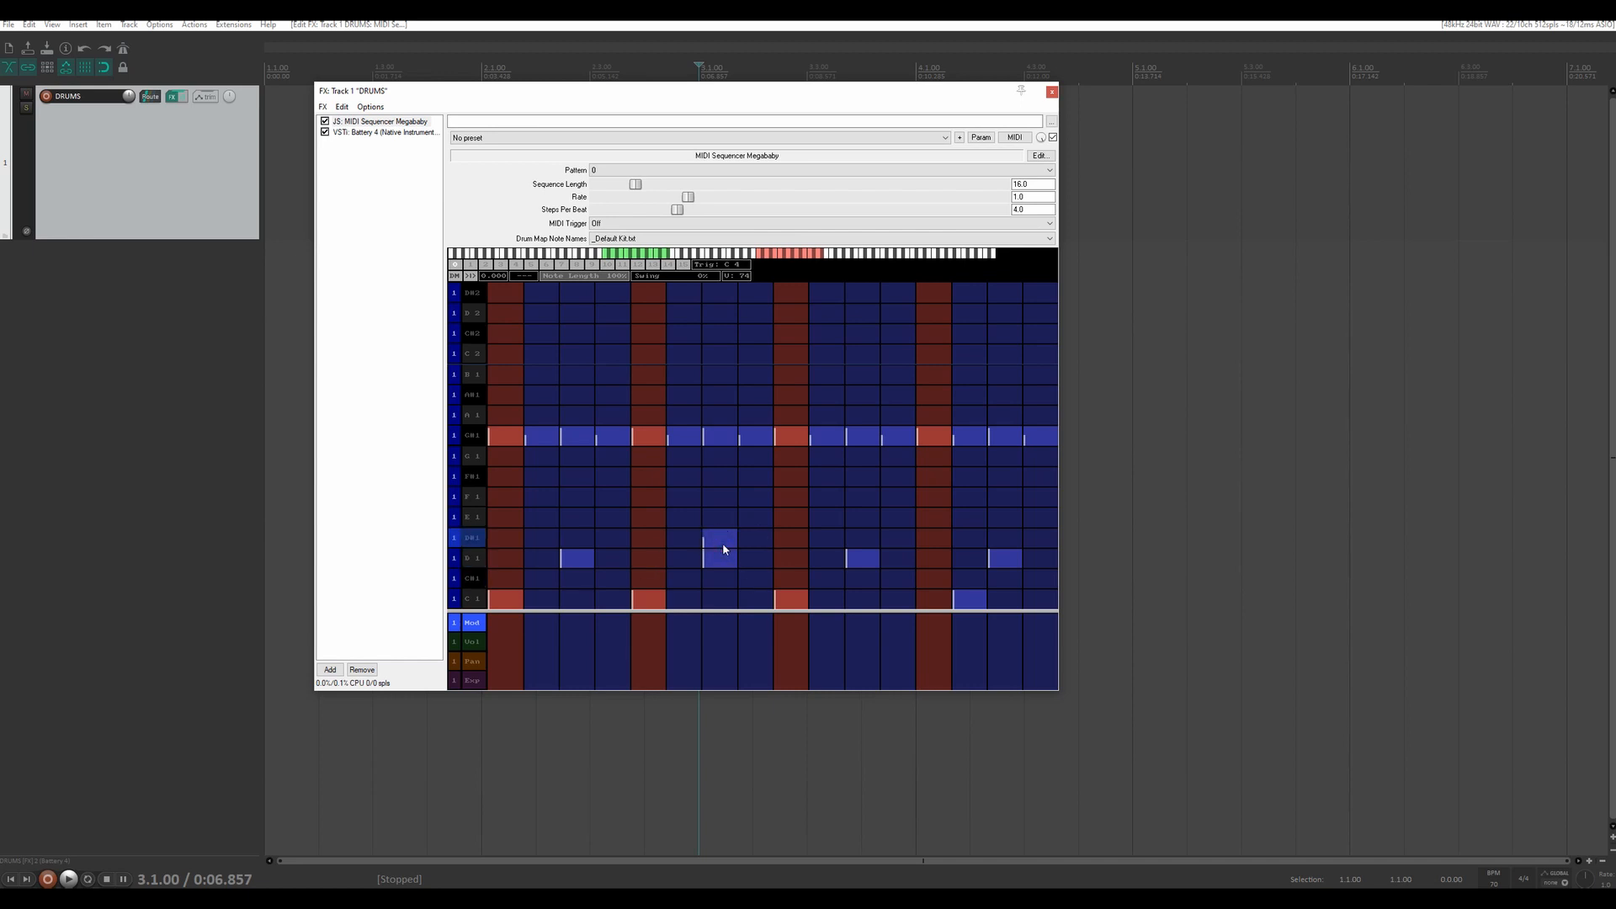
pyautogui.click(1002, 537)
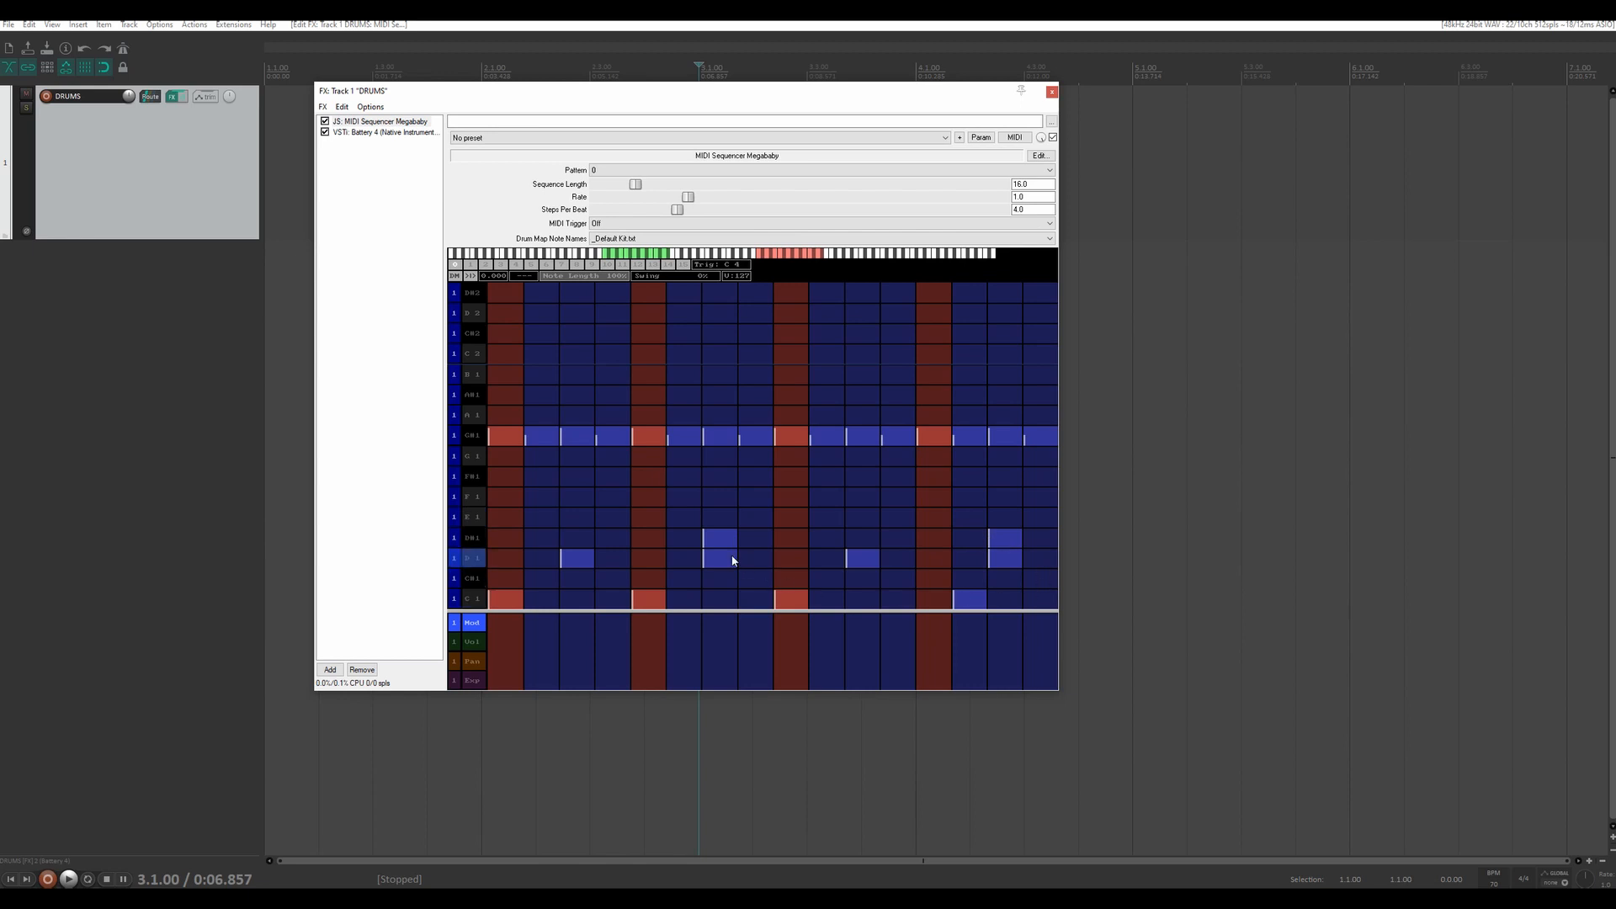
pyautogui.press('space')
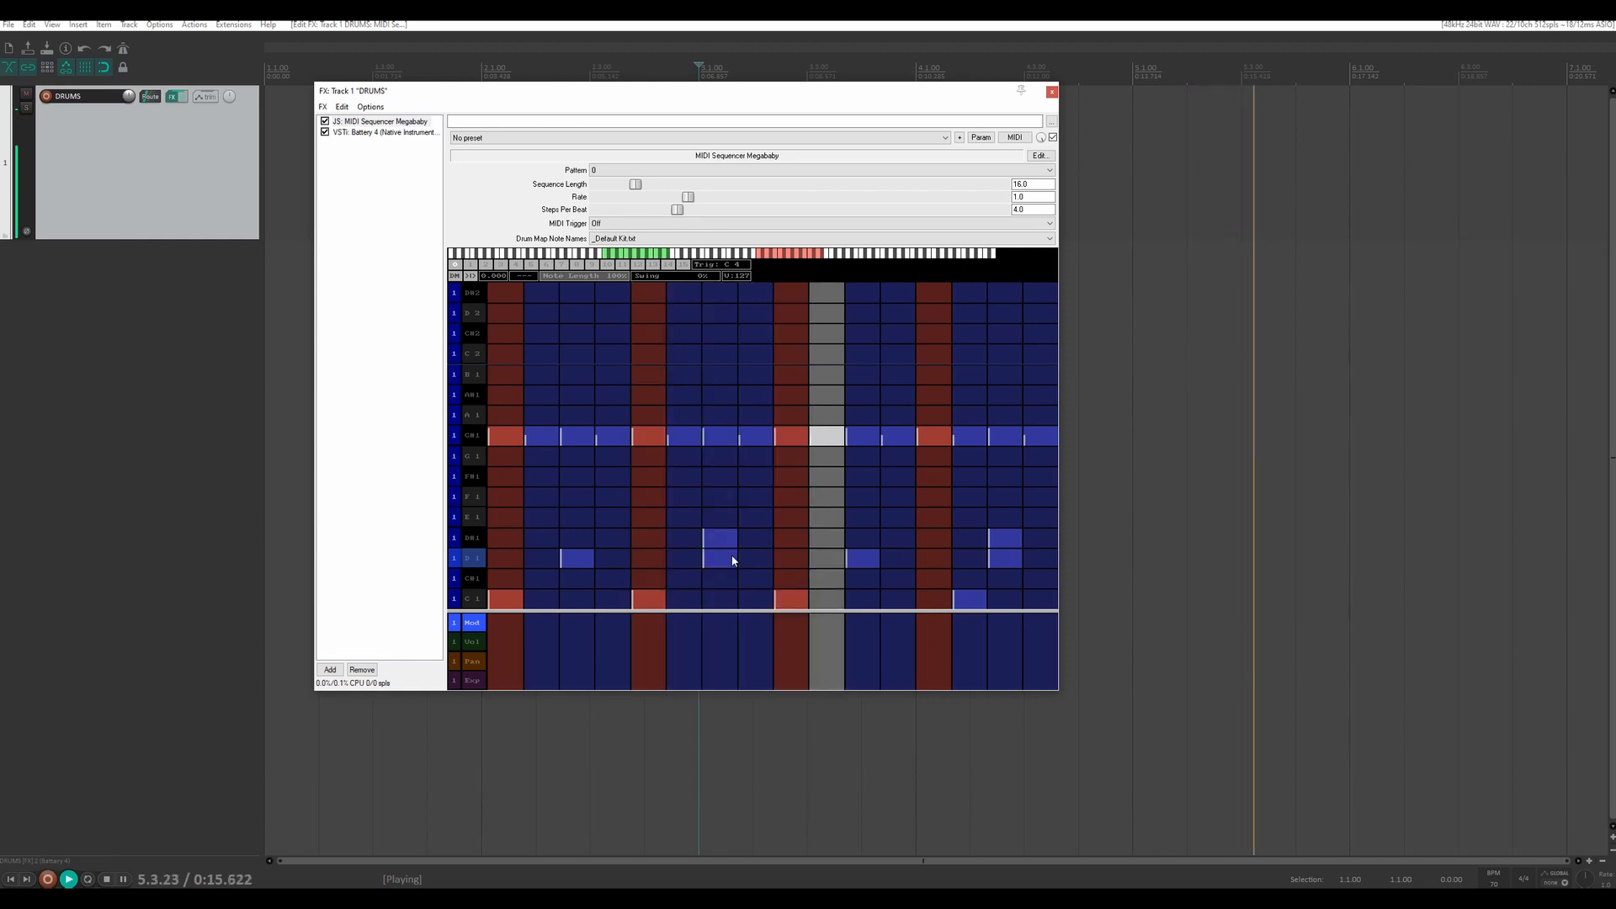
pyautogui.press('space')
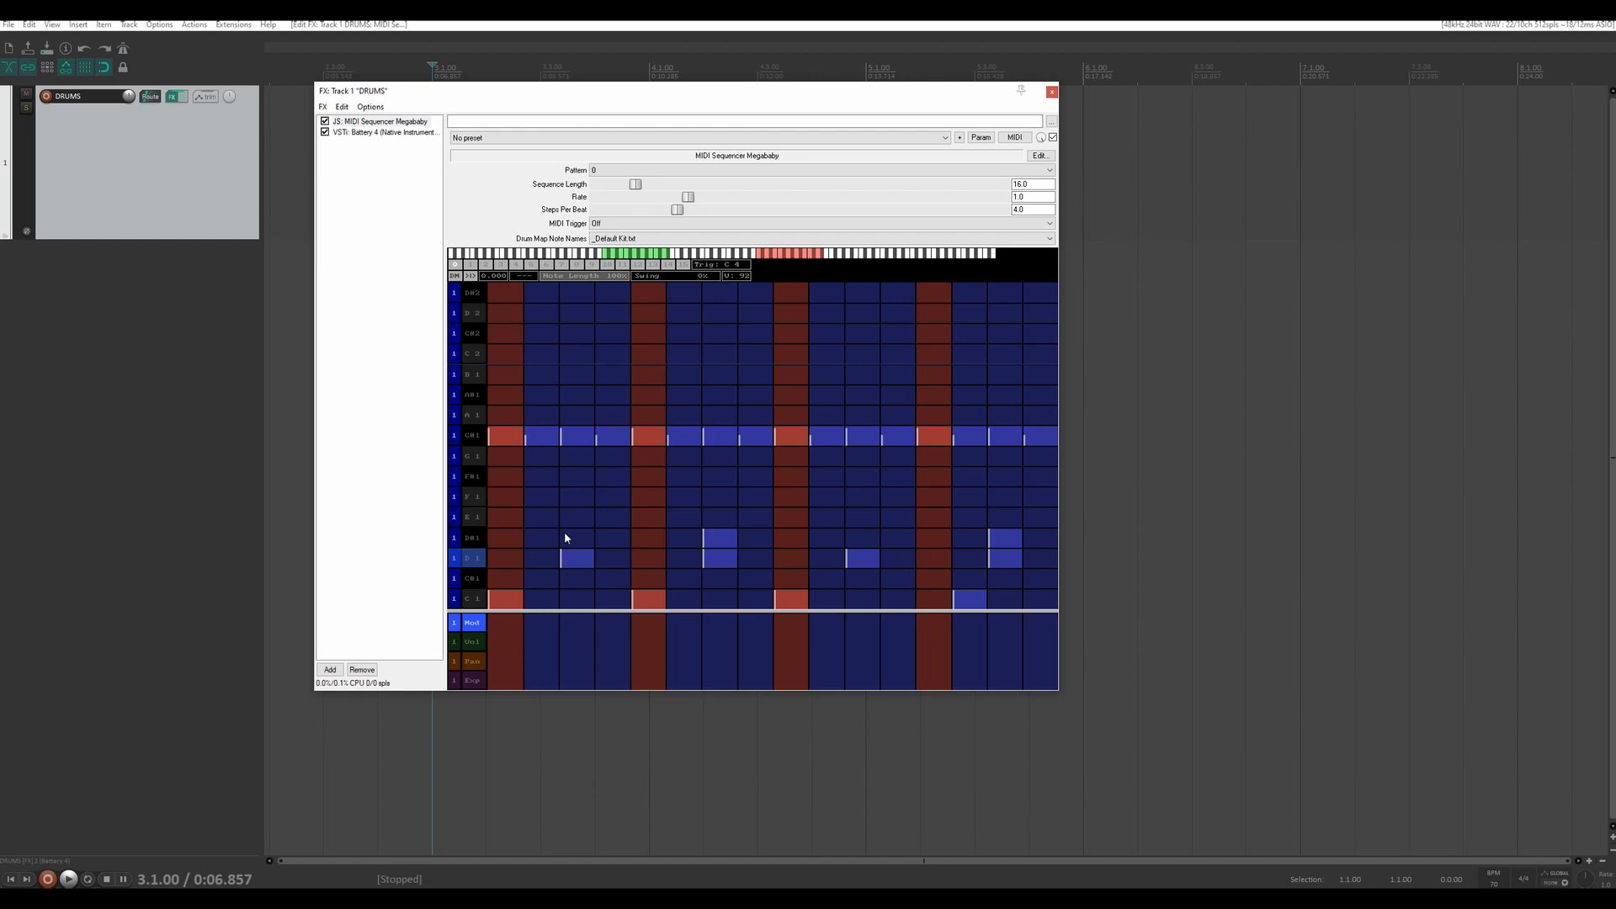
# Add F#1 notes at steps 2, 3, 5, 8, 9 and 11 and audition the pattern.
pyautogui.click(646, 478)
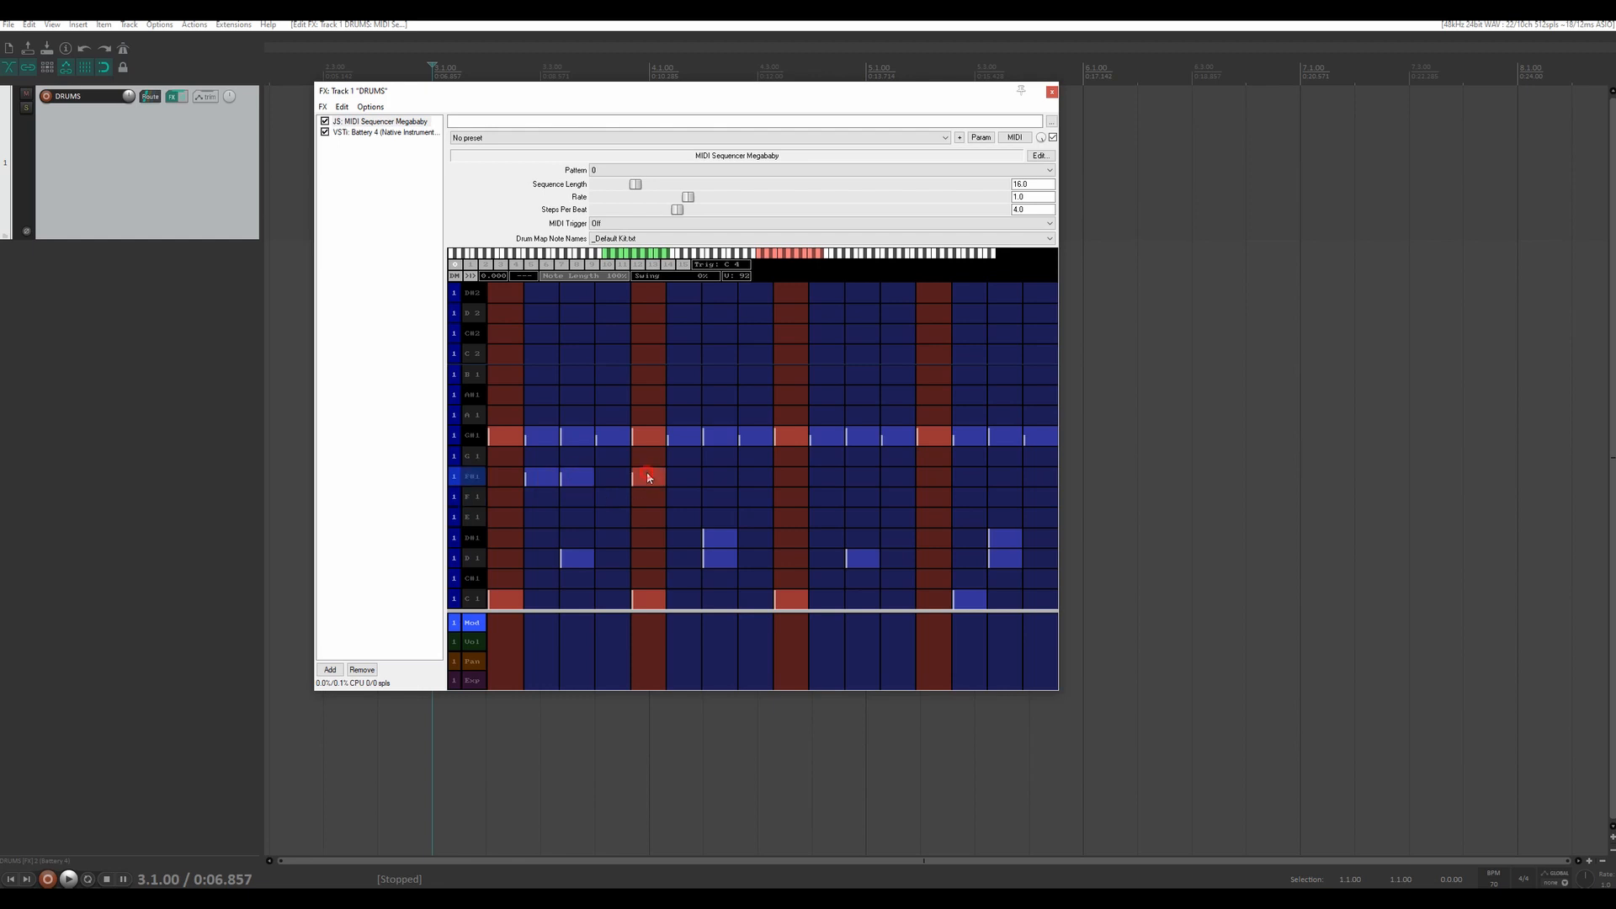
pyautogui.click(845, 480)
pyautogui.press('space')
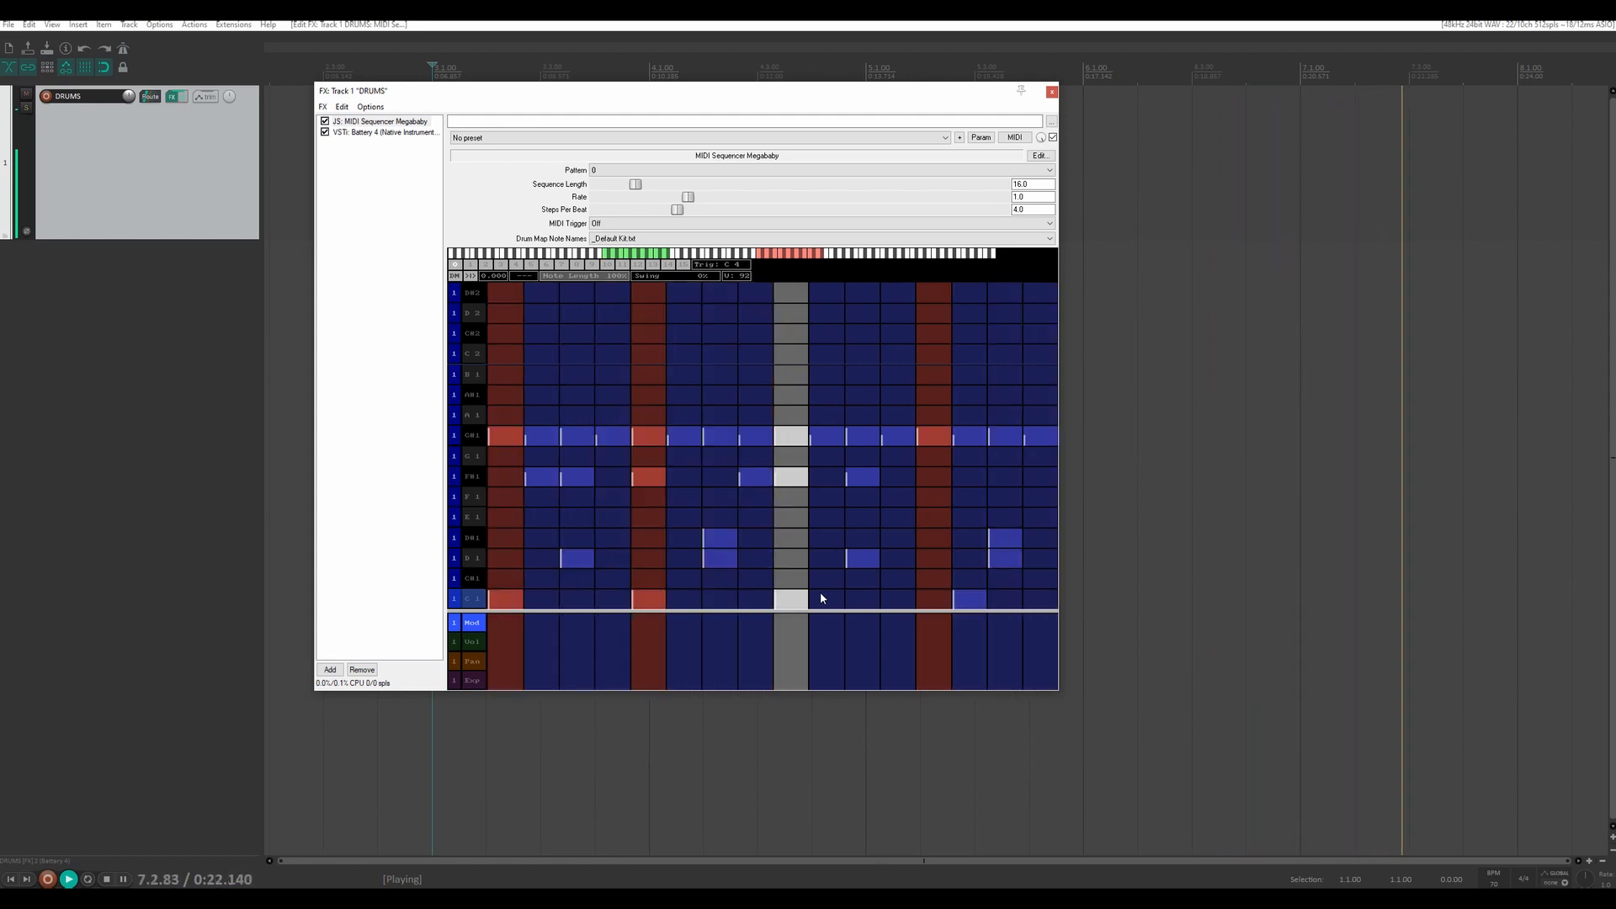
pyautogui.press('space')
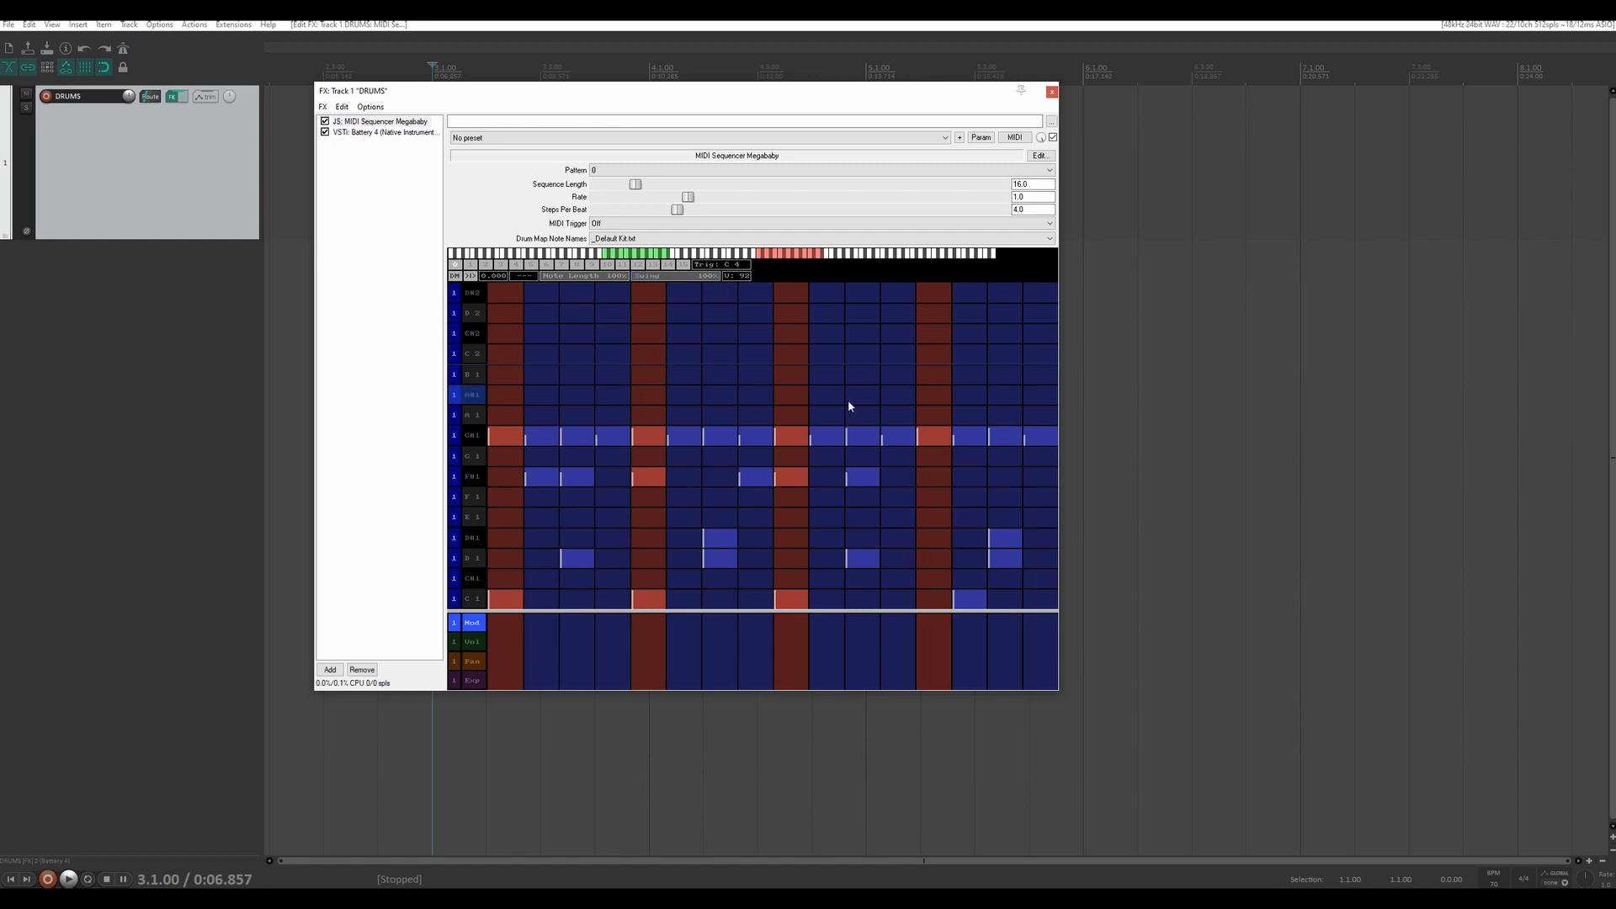
# Audition the pattern with heavy swing, reduce the sequencer's swing amount and audition it again.
pyautogui.press('space')
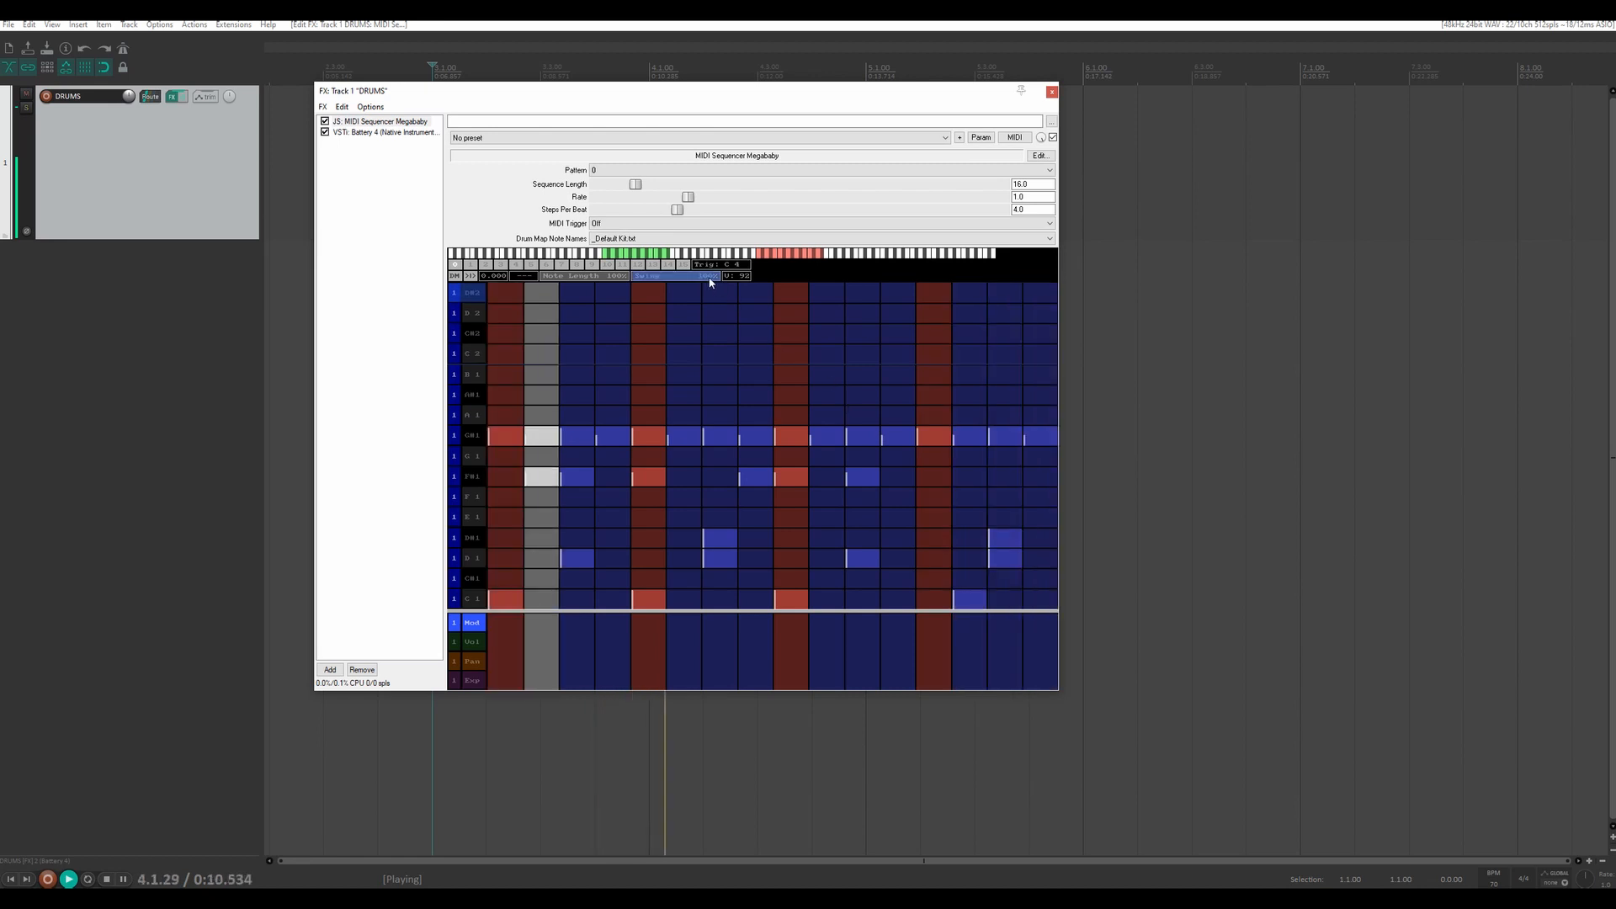
pyautogui.press('space')
pyautogui.scroll(-5, 710, 283)
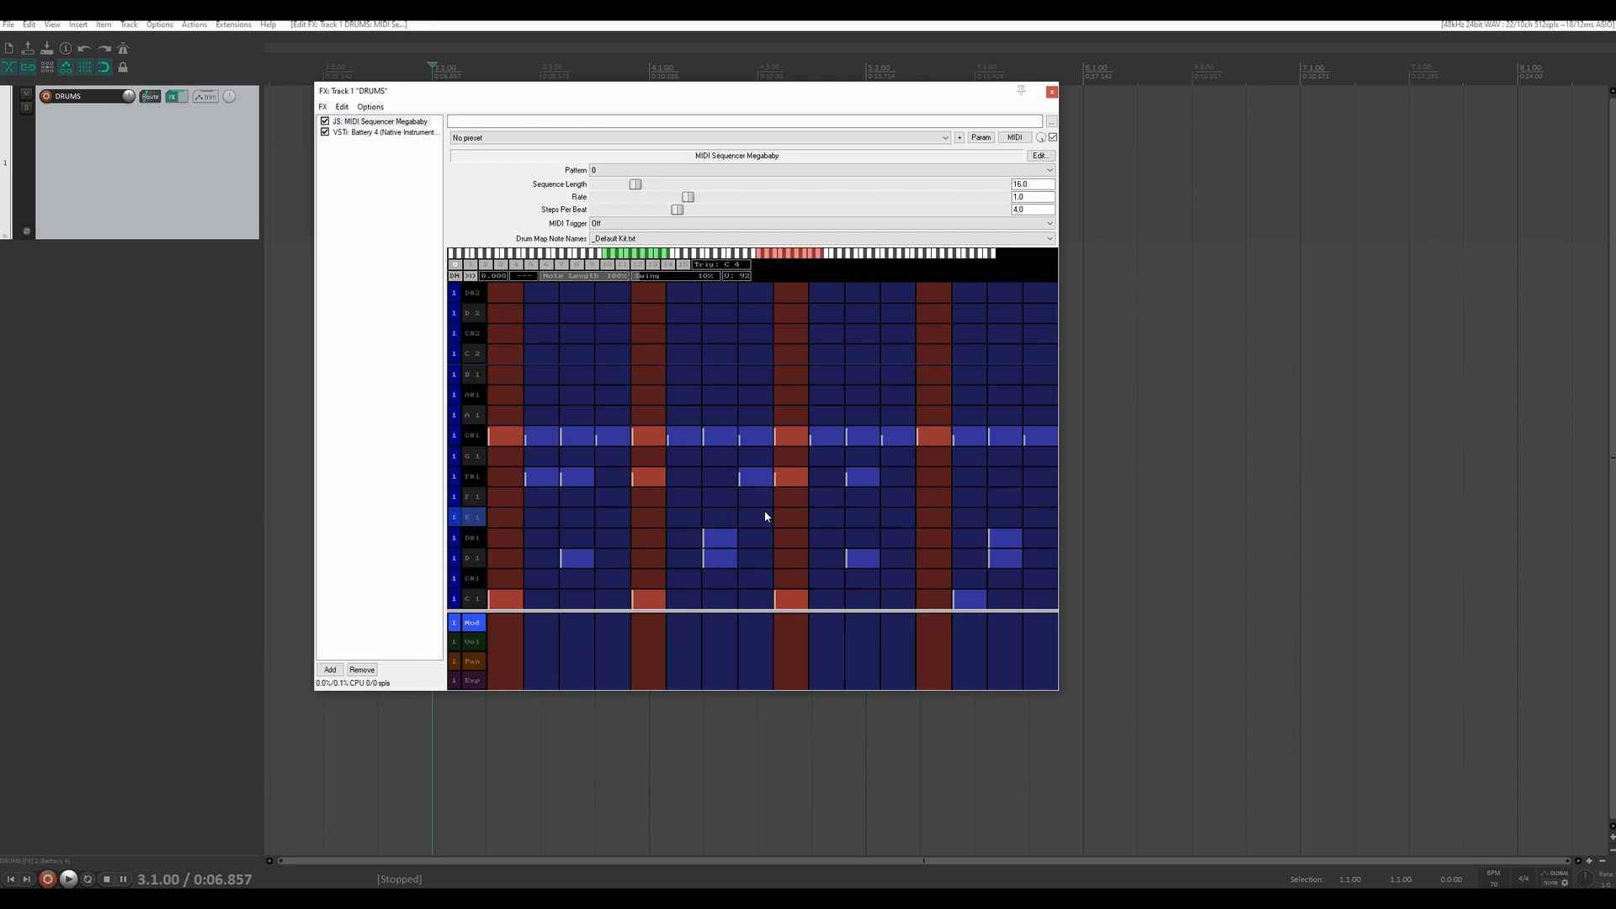
pyautogui.press('space')
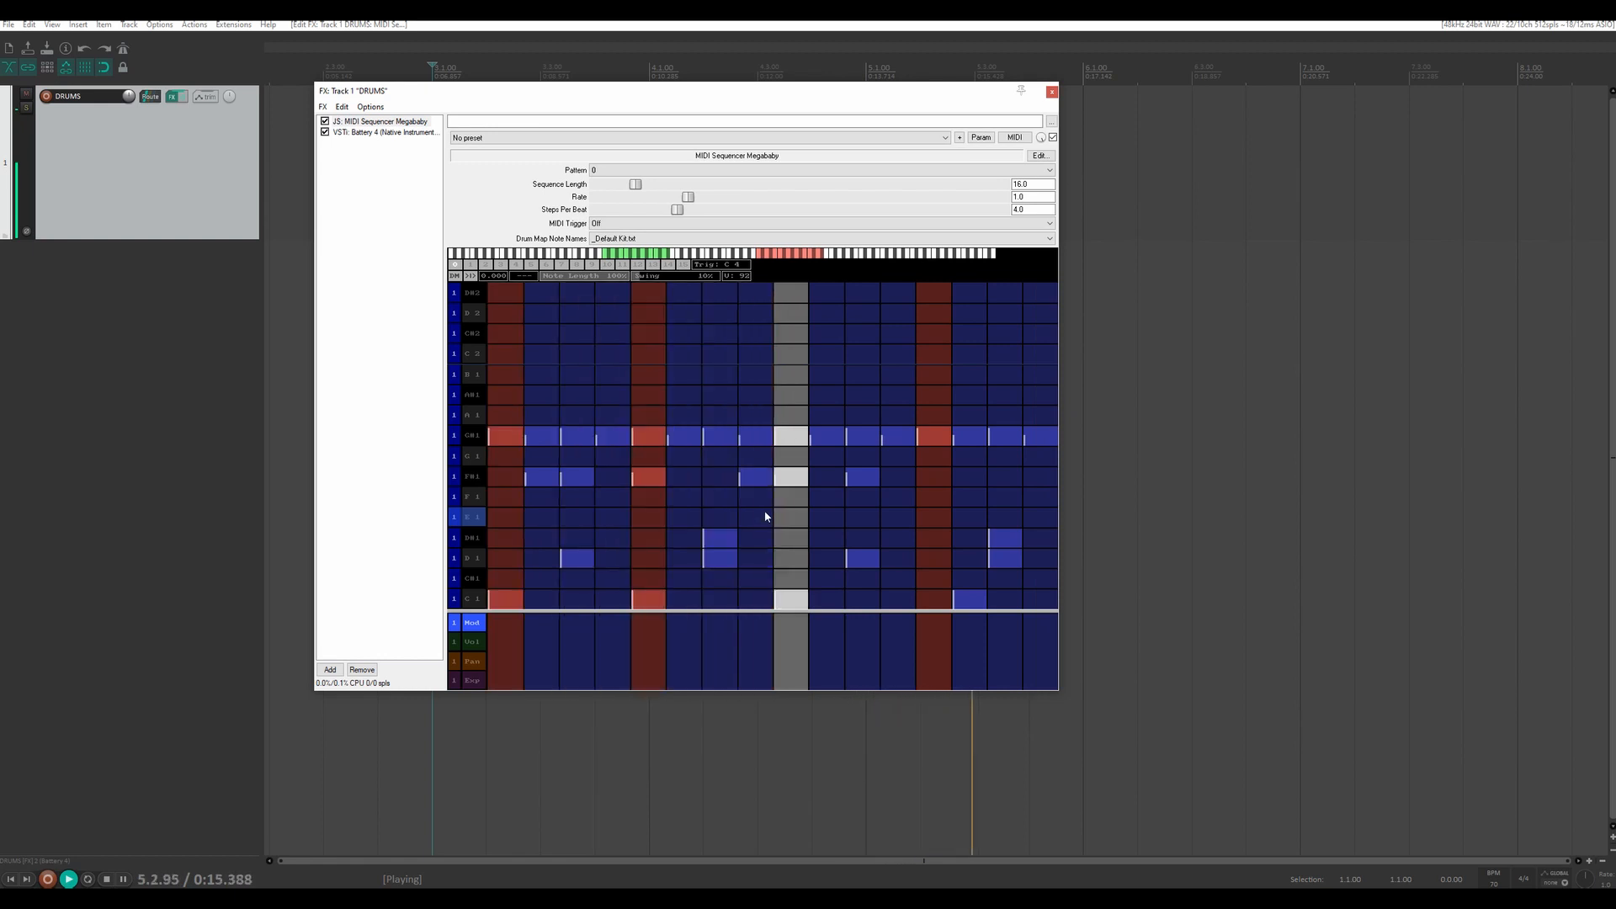
pyautogui.press('space')
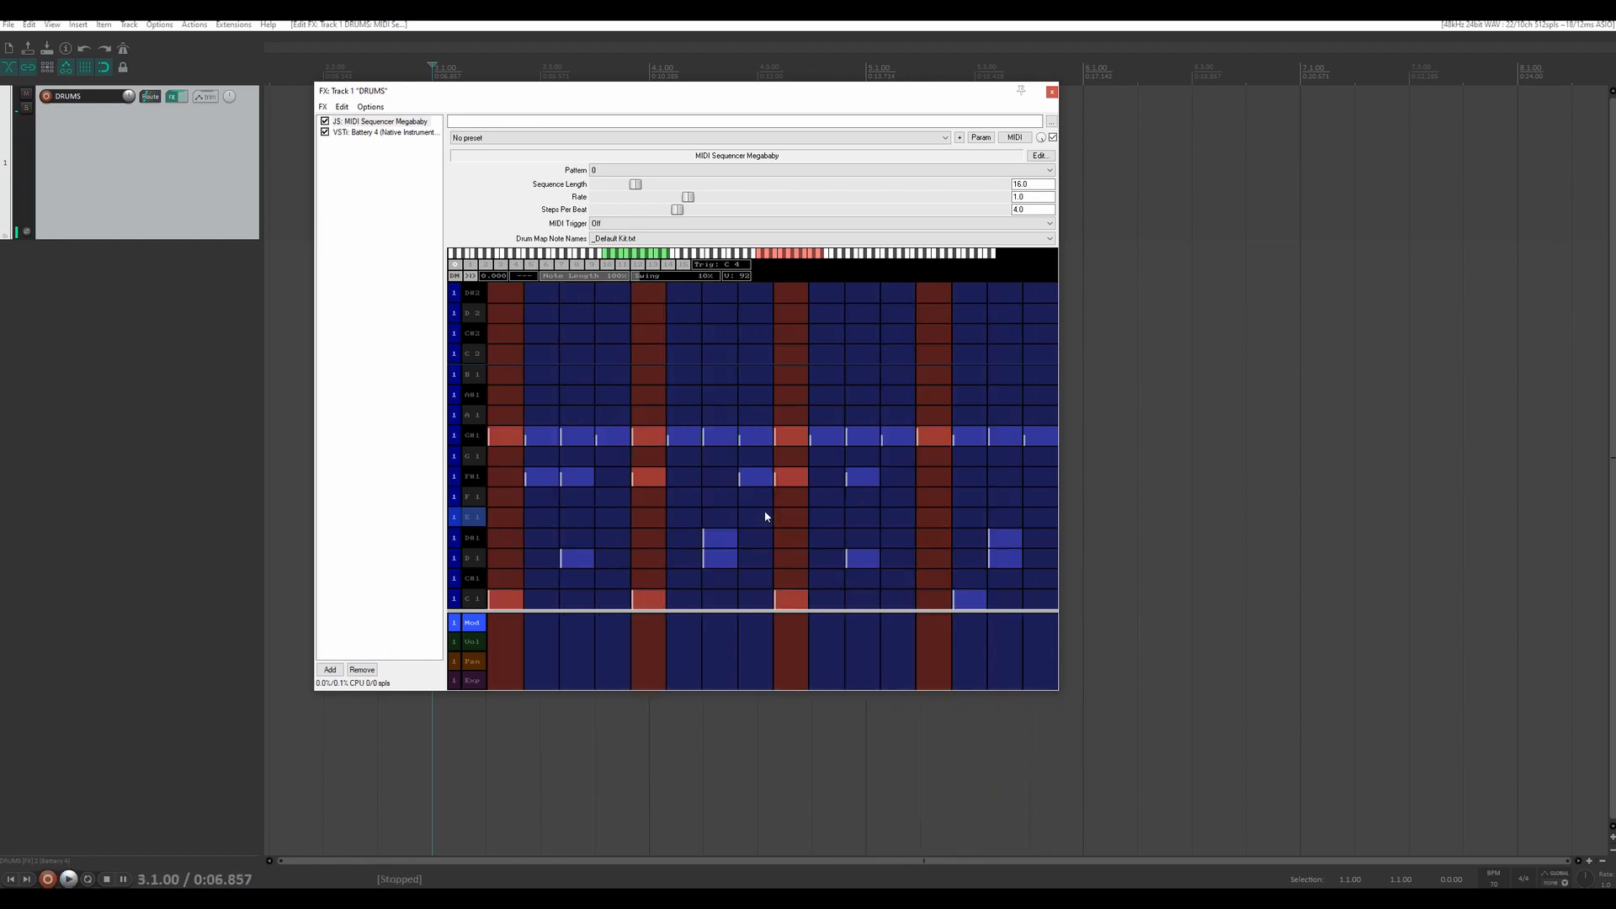